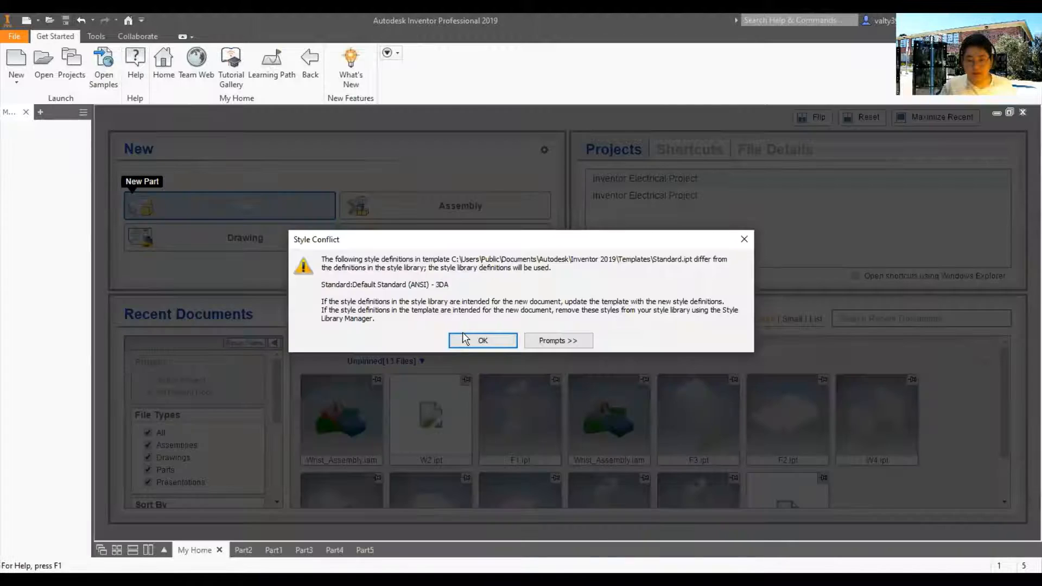
# Step: Accept the style conflict notice and start a 2D sketch on the XY plane of the new part
pyautogui.click(477, 339)
pyautogui.click(26, 57)
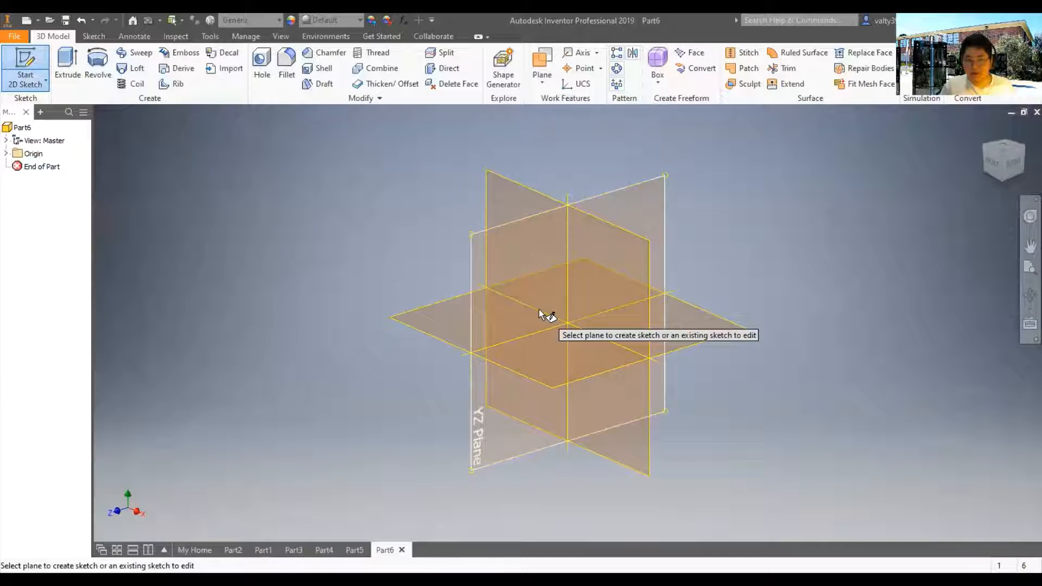
pyautogui.click(609, 310)
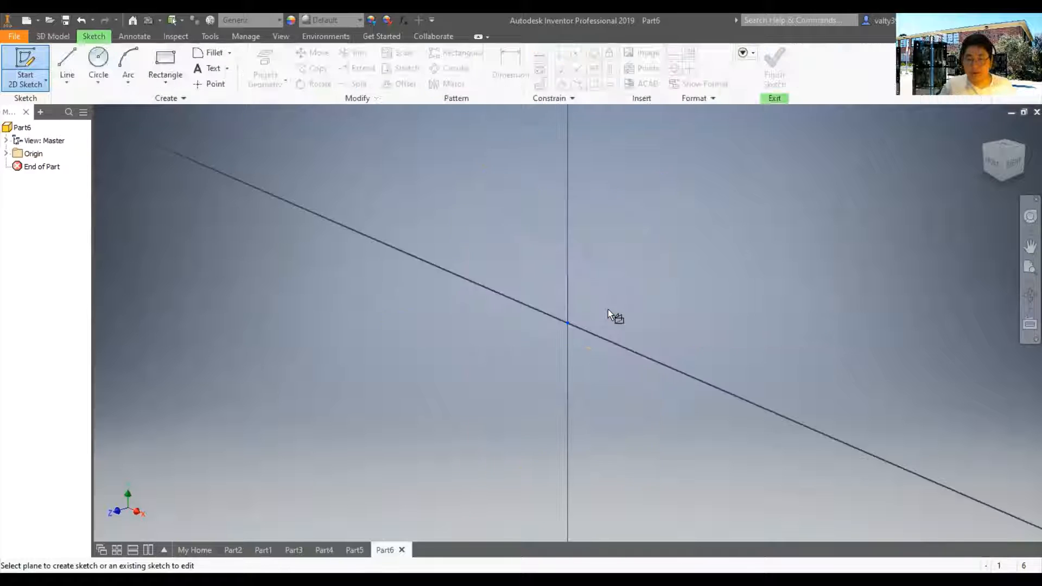
# Step: Sketch a thin rectangle about 0.37 in wide, starting on the vertical axis above the origin and extending in the positive X direction
pyautogui.click(165, 63)
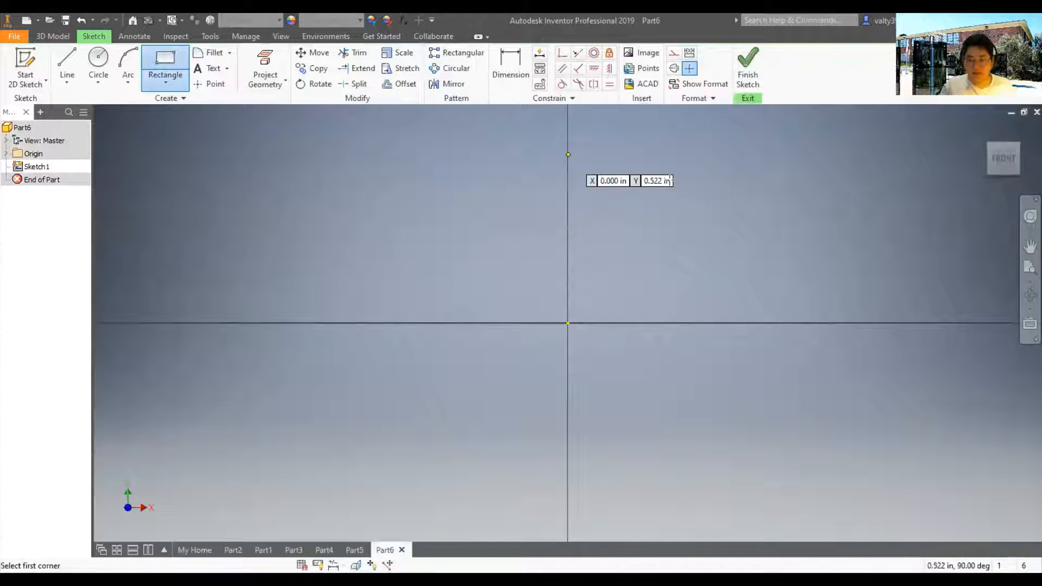
pyautogui.click(568, 155)
pyautogui.press('Return')
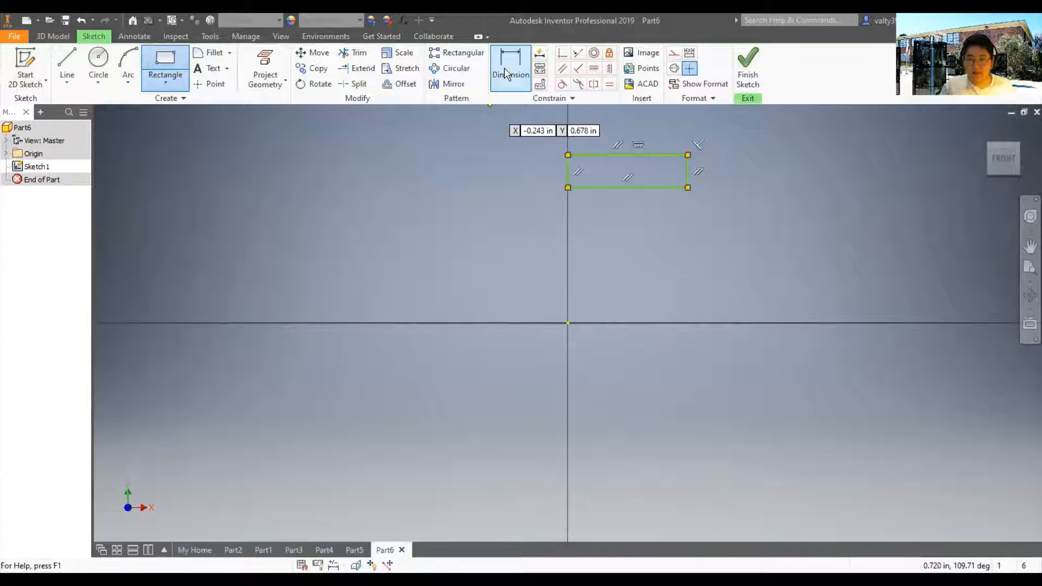
# Step: Dimension the rectangle's upper edge and set its width to 1 in
pyautogui.click(510, 67)
pyautogui.click(646, 155)
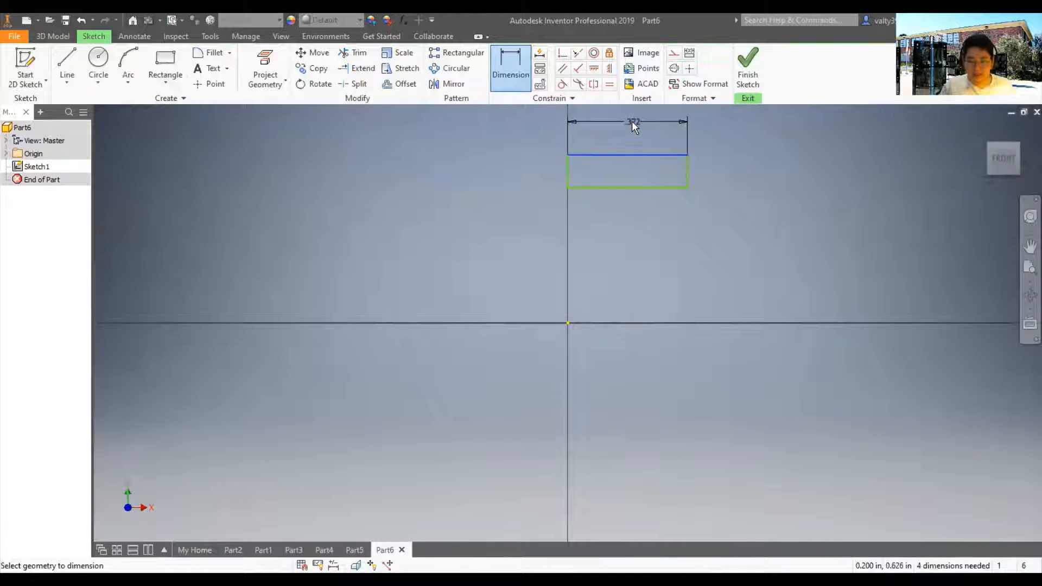
pyautogui.click(632, 123)
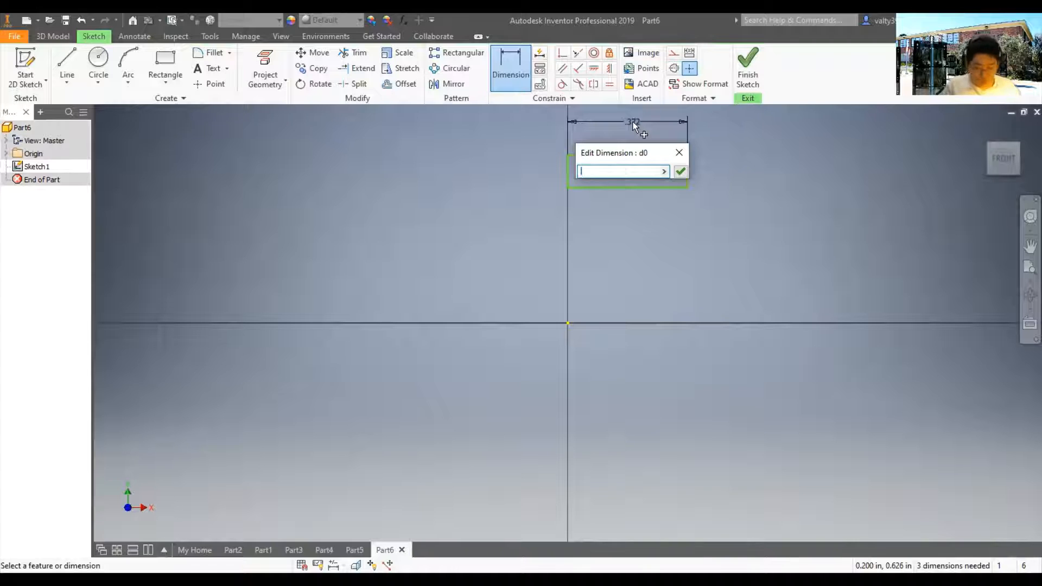
pyautogui.write('1')
pyautogui.press('Return')
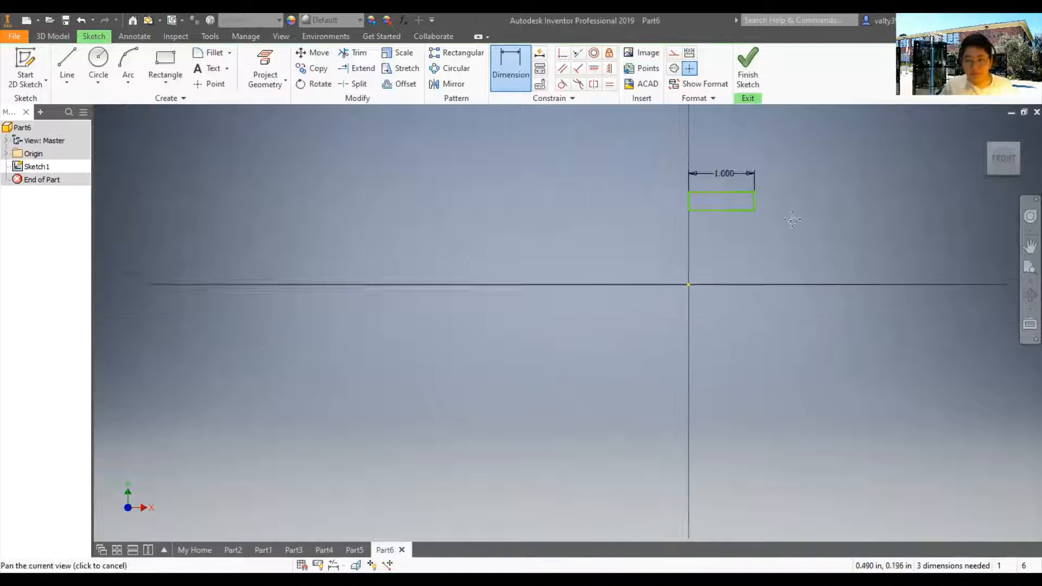
# Step: Dimension the rectangle's short edge on the vertical axis and set its height to 0.5 in
pyautogui.click(301, 233)
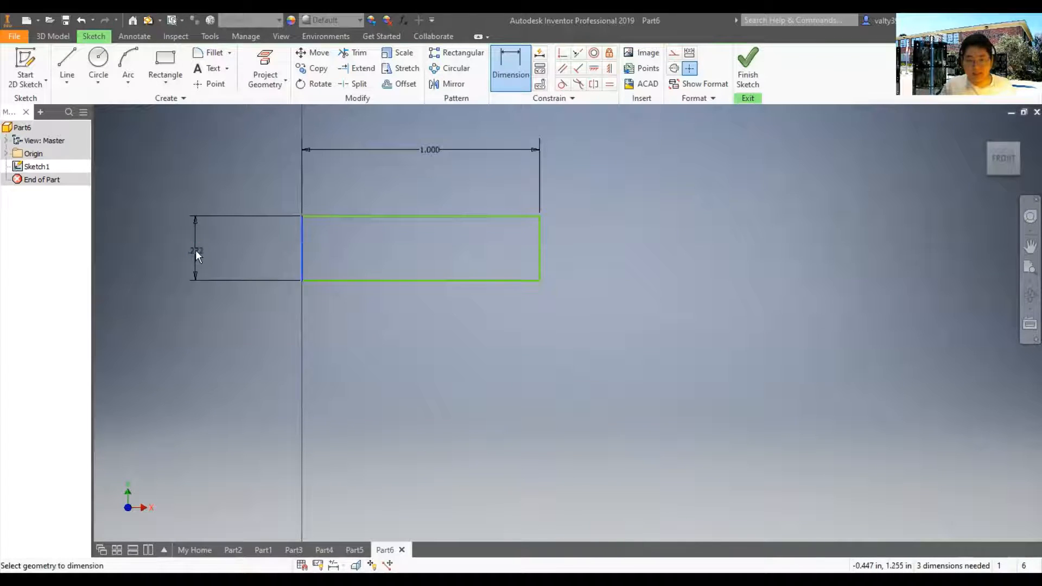
pyautogui.click(194, 249)
pyautogui.write('0.')
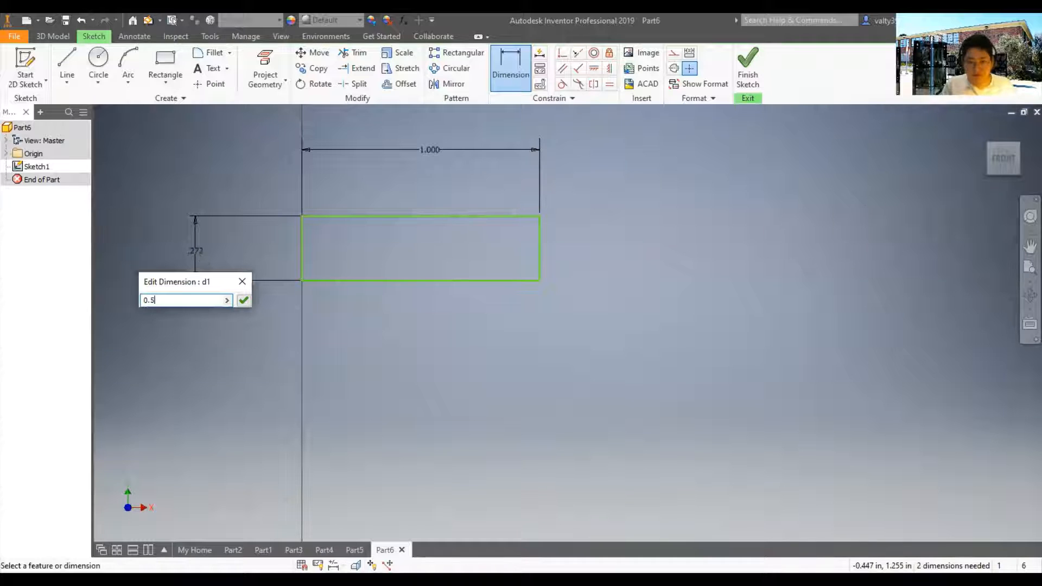
pyautogui.write('5')
pyautogui.press('Return')
pyautogui.scroll(-5, 254, 256)
pyautogui.scroll(3, 217, 269)
pyautogui.moveTo(299, 282); pyautogui.dragTo(343, 285, button='middle')
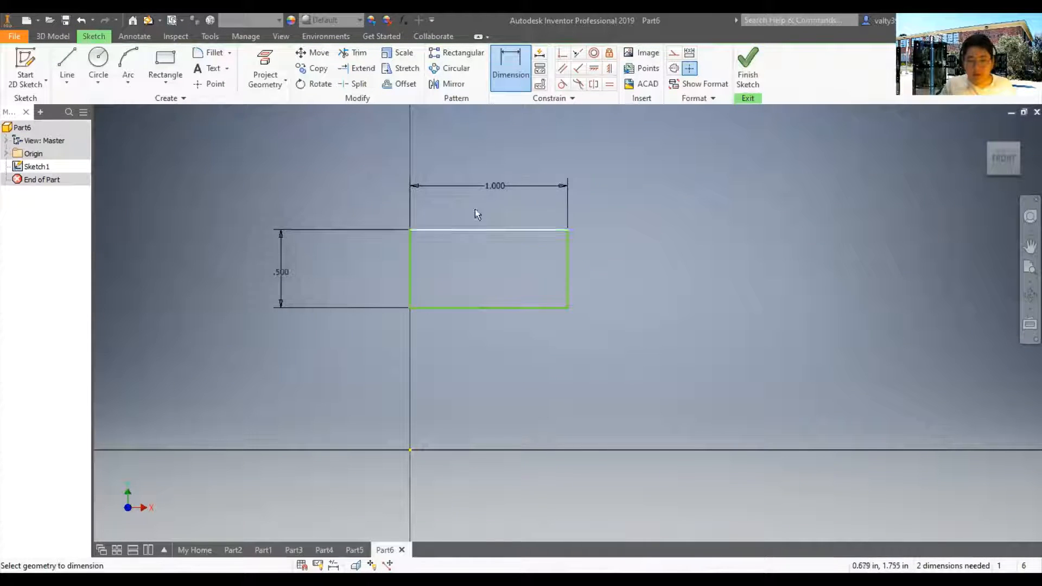
# Step: Change the rectangle's height dimension to 0.2 in
pyautogui.doubleClick(275, 267)
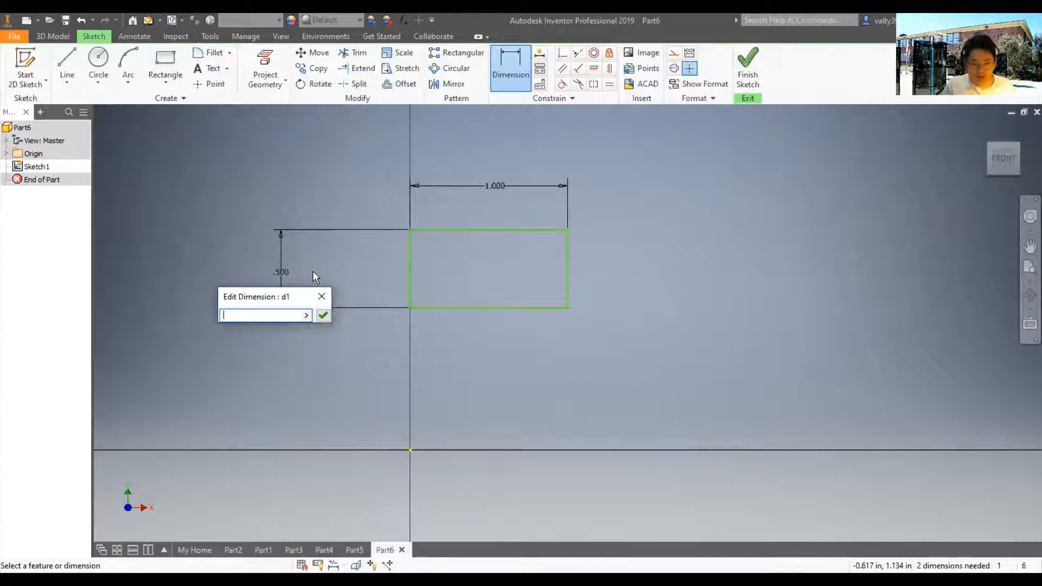
pyautogui.write('0')
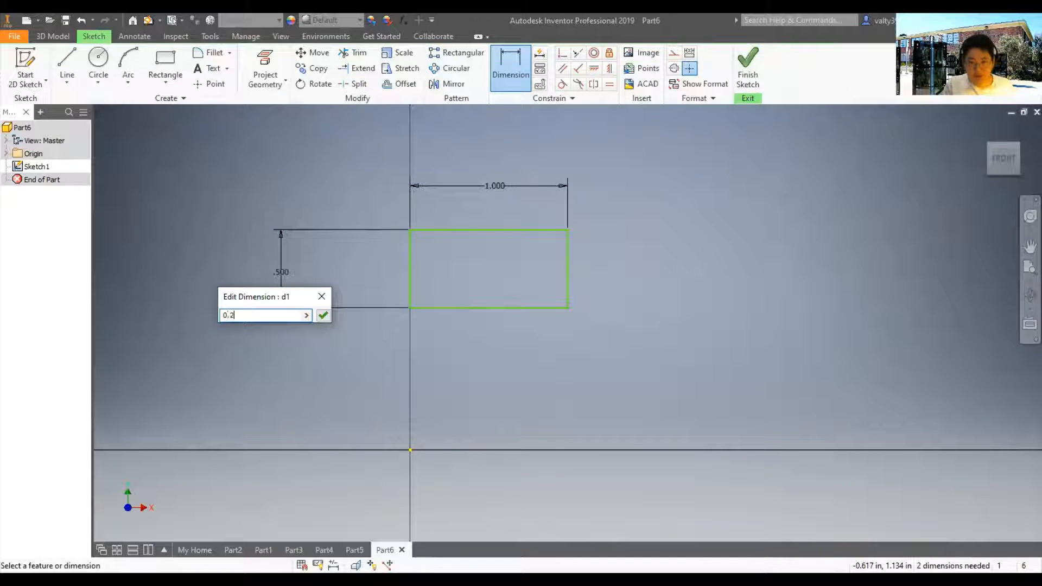
pyautogui.write('.2')
pyautogui.press('Return')
pyautogui.scroll(-2, 597, 272)
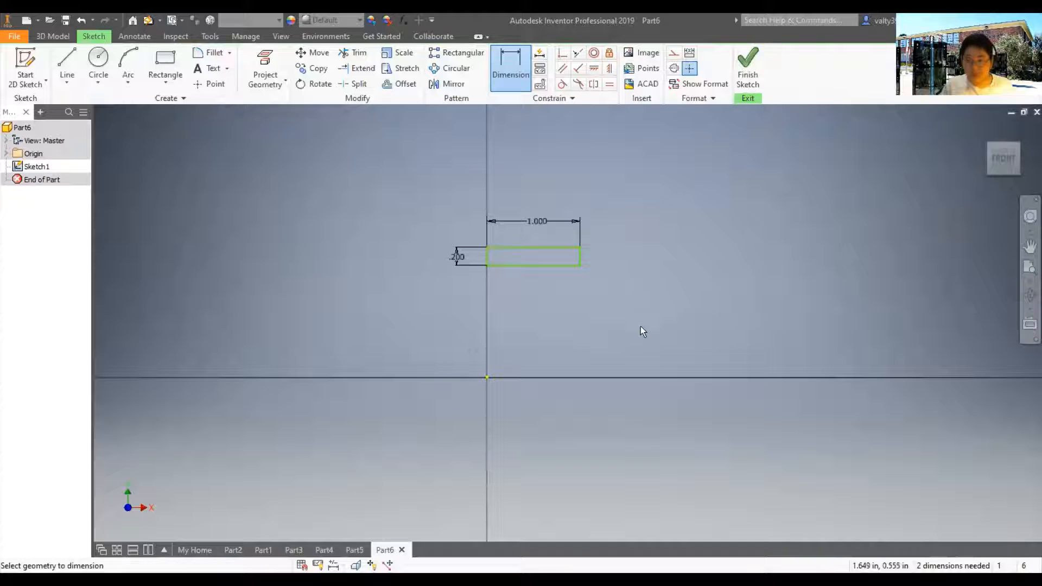
pyautogui.moveTo(641, 327); pyautogui.dragTo(582, 314, button='middle')
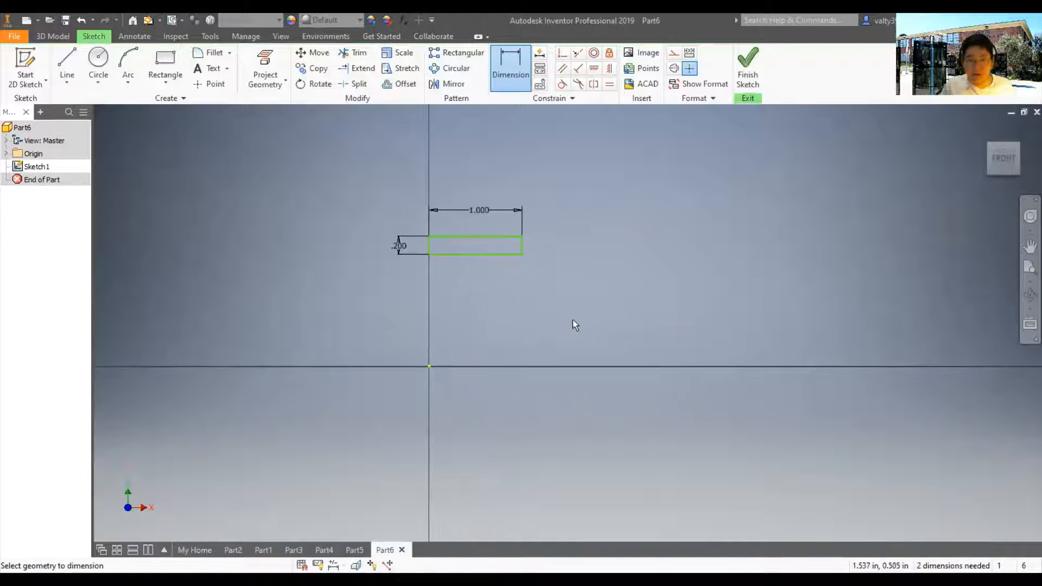
# Step: Draw a control vertex spline from the rectangle's upper-right corner, curving down to about X 1.77 in, Y -1.00 in
pyautogui.click(78, 83)
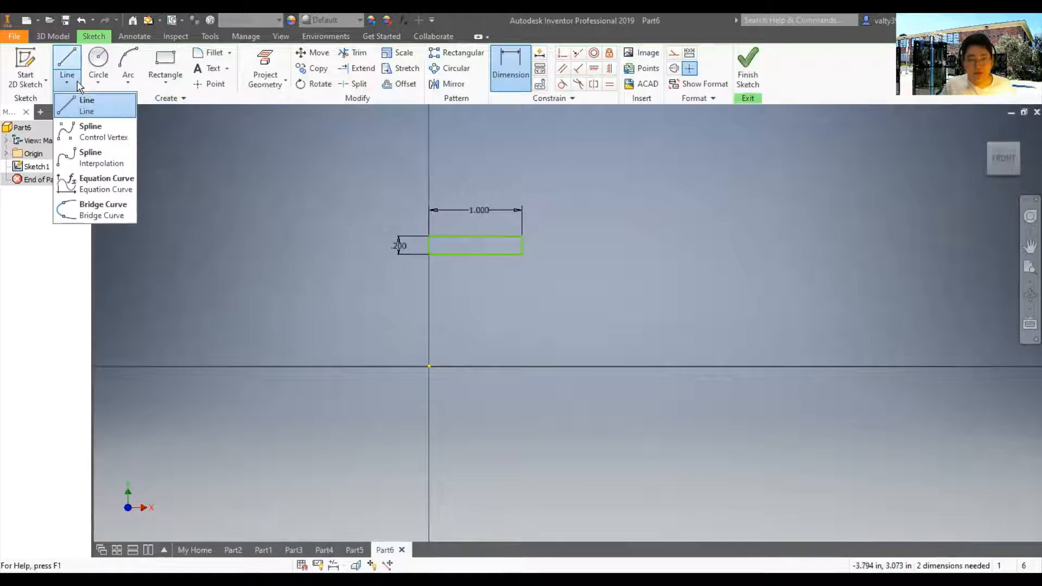
pyautogui.click(95, 142)
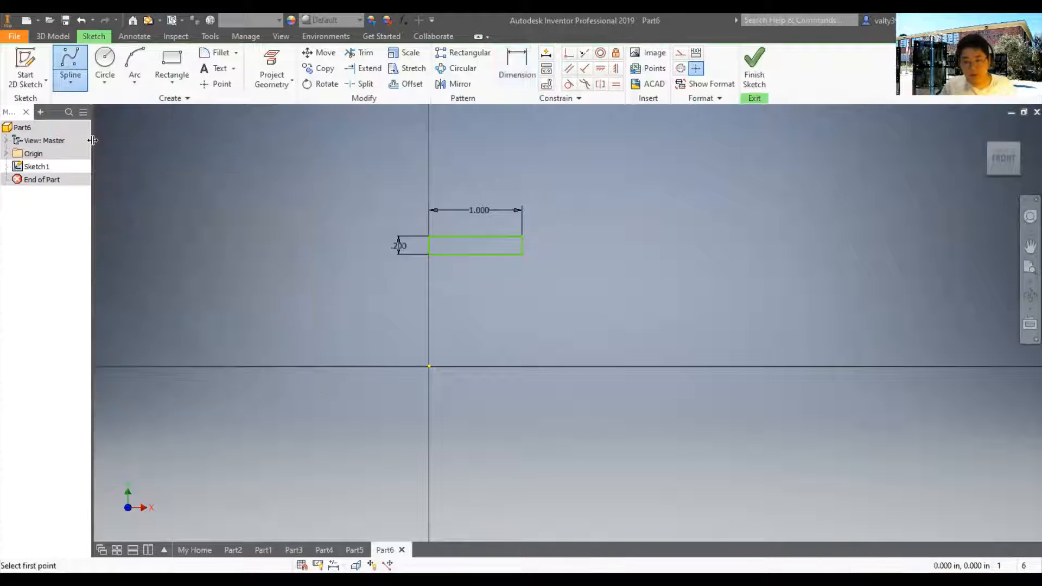
pyautogui.click(524, 236)
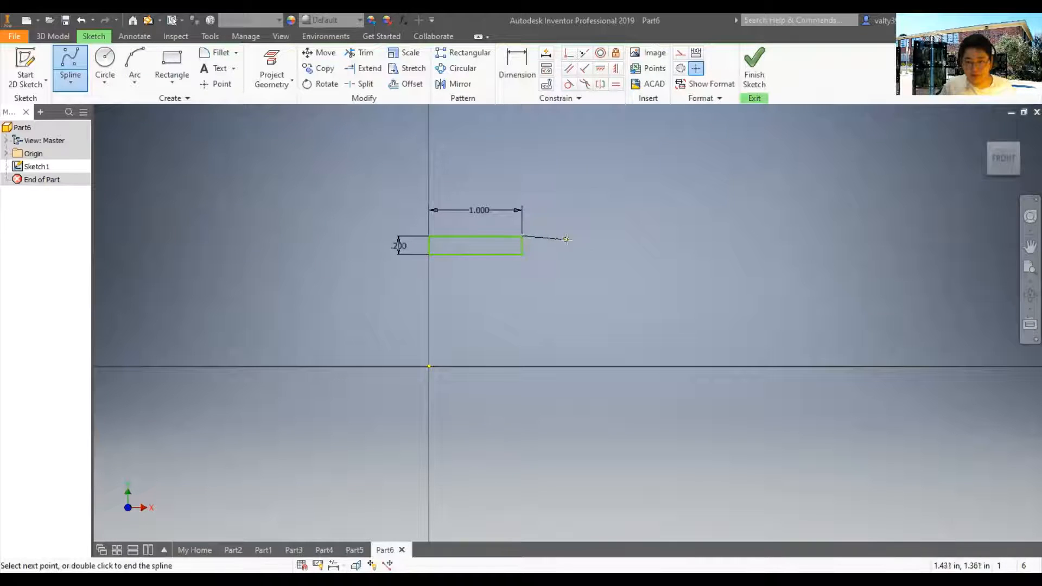
pyautogui.click(593, 235)
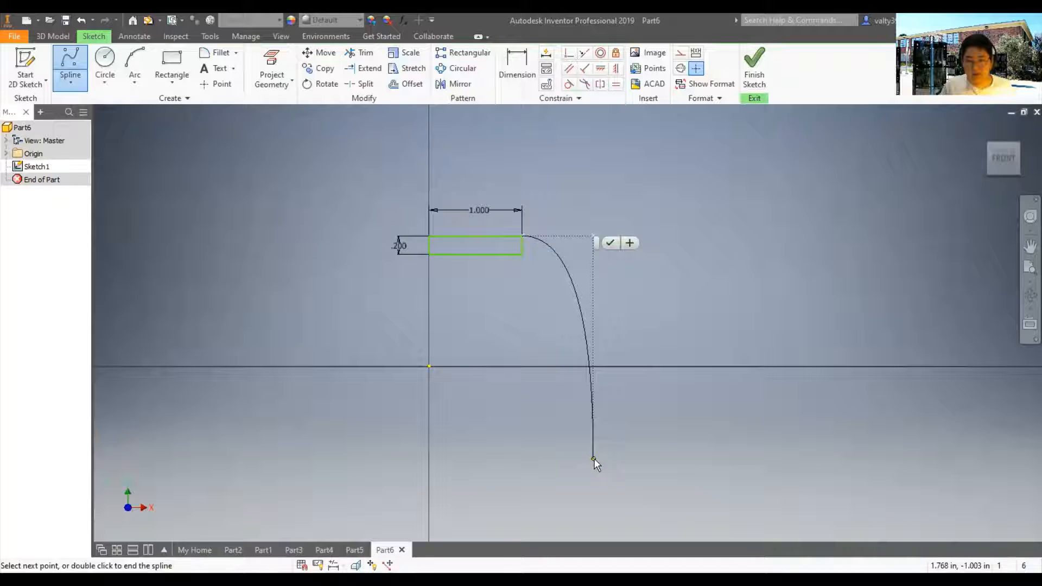
pyautogui.click(593, 459)
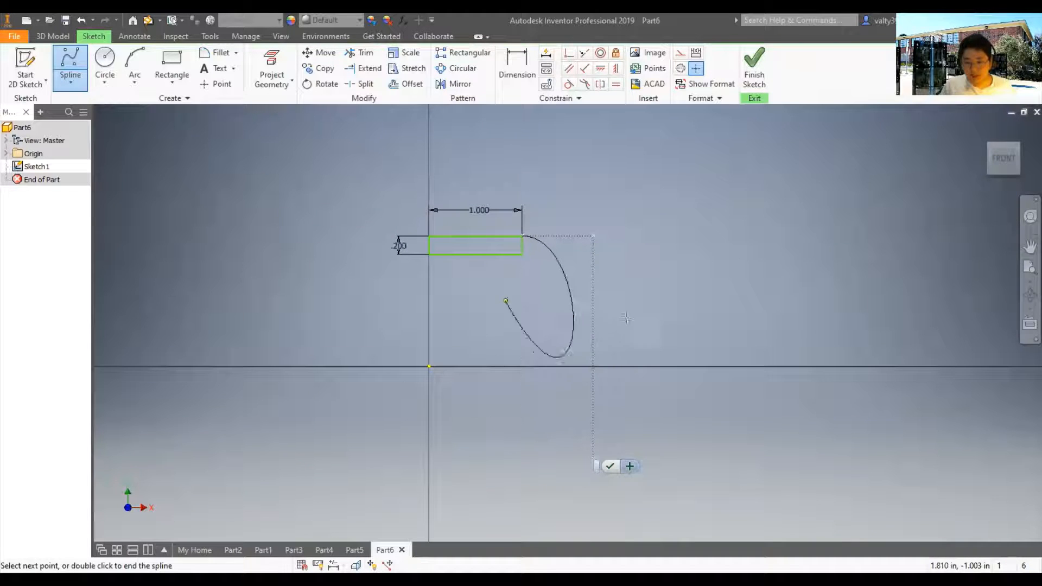
pyautogui.click(606, 468)
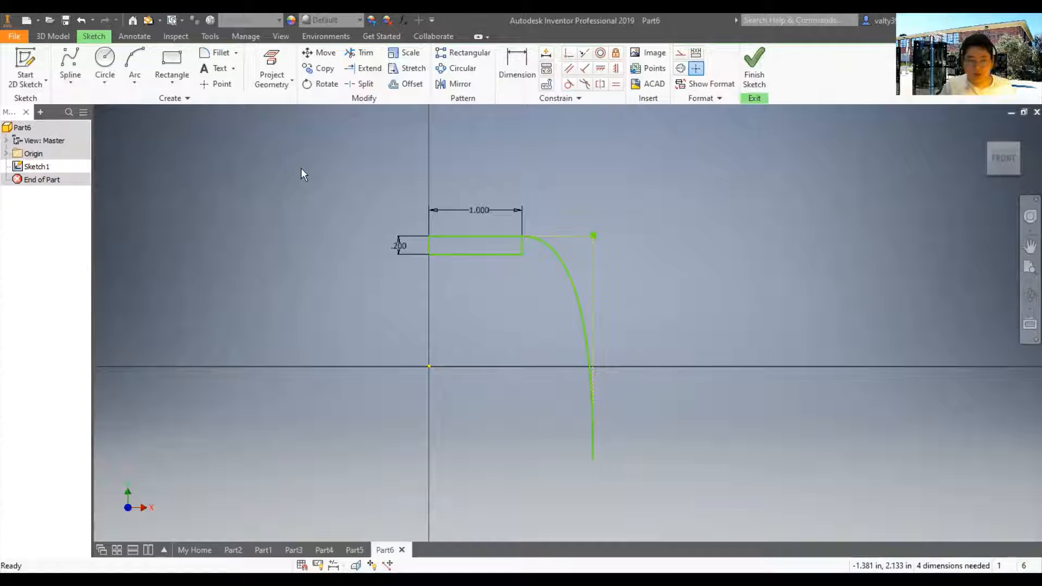
# Step: Draw a second control vertex spline inside the first, from the rectangle's lower-right corner down to about X 1.54 in, Y -1.00 in
pyautogui.click(70, 60)
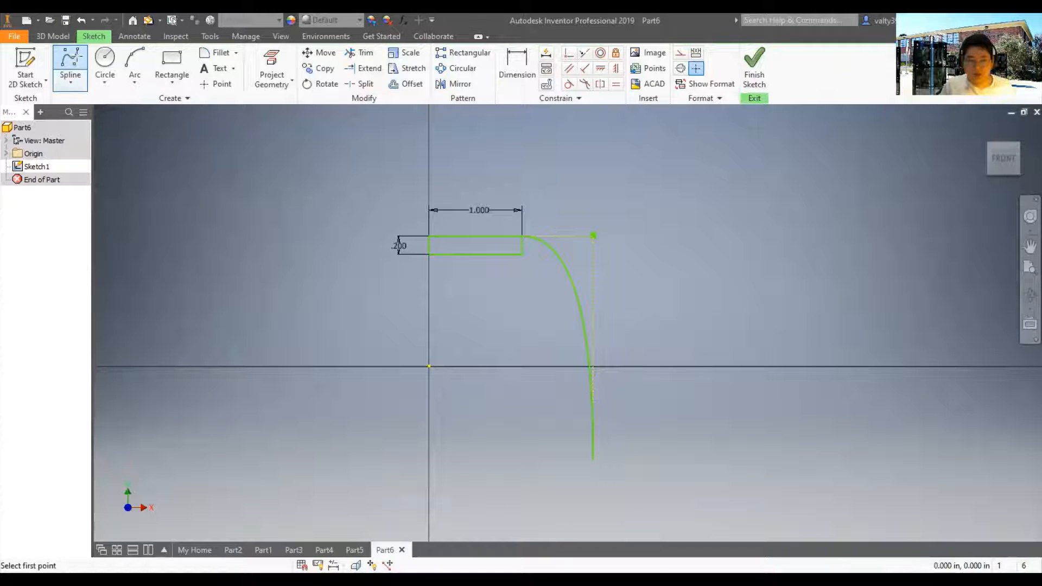
pyautogui.click(522, 254)
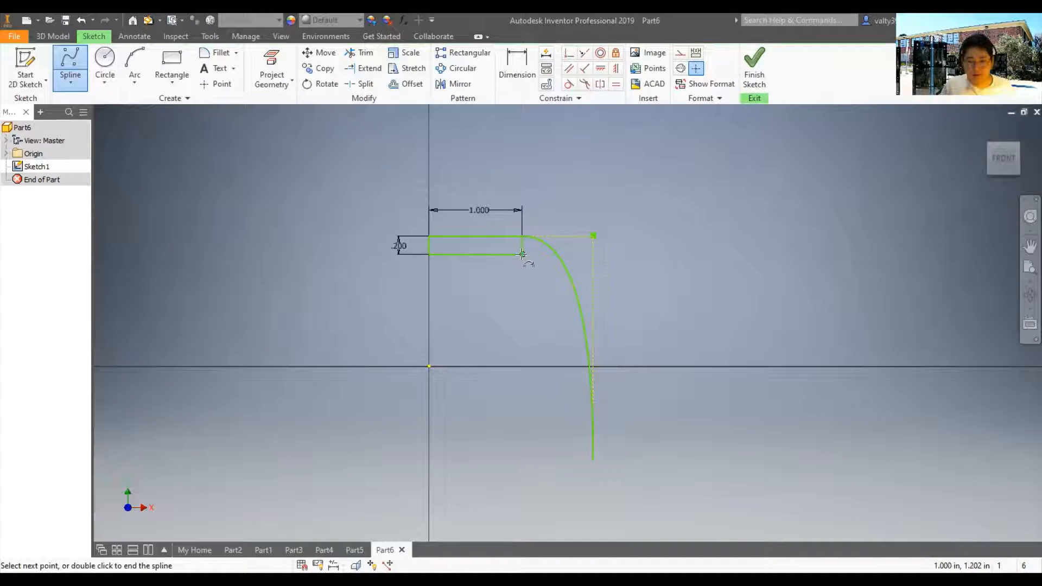
pyautogui.click(572, 255)
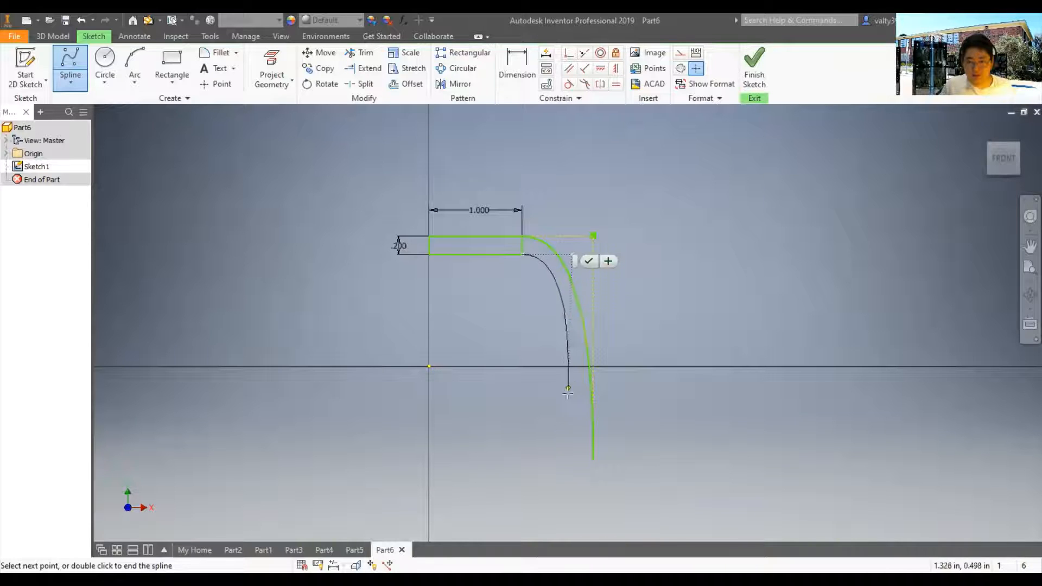
pyautogui.click(591, 467)
pyautogui.press('Escape')
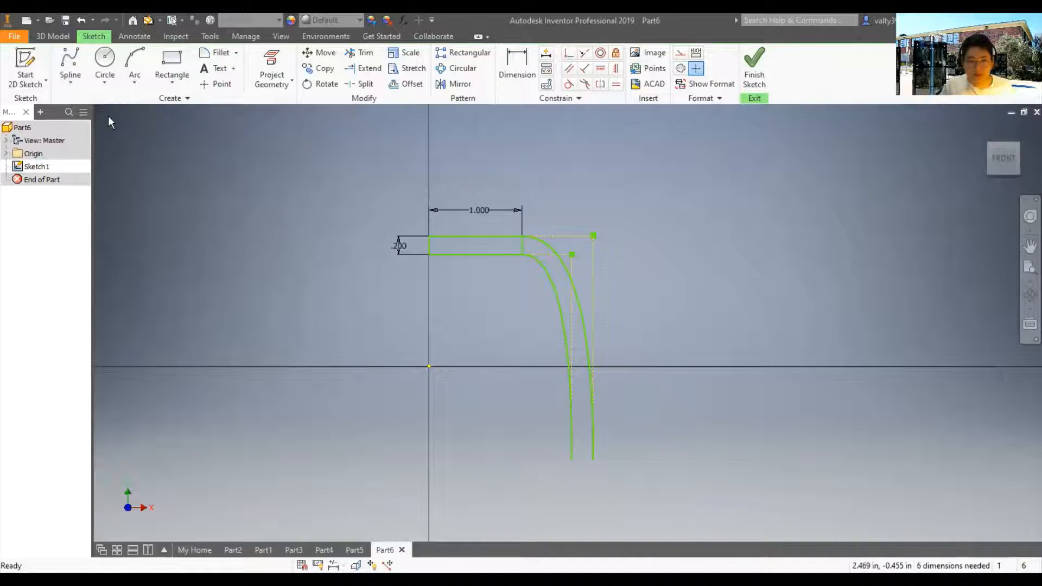
# Step: Close the curved strip with a horizontal line joining the lower ends of the two splines
pyautogui.click(70, 81)
pyautogui.click(76, 107)
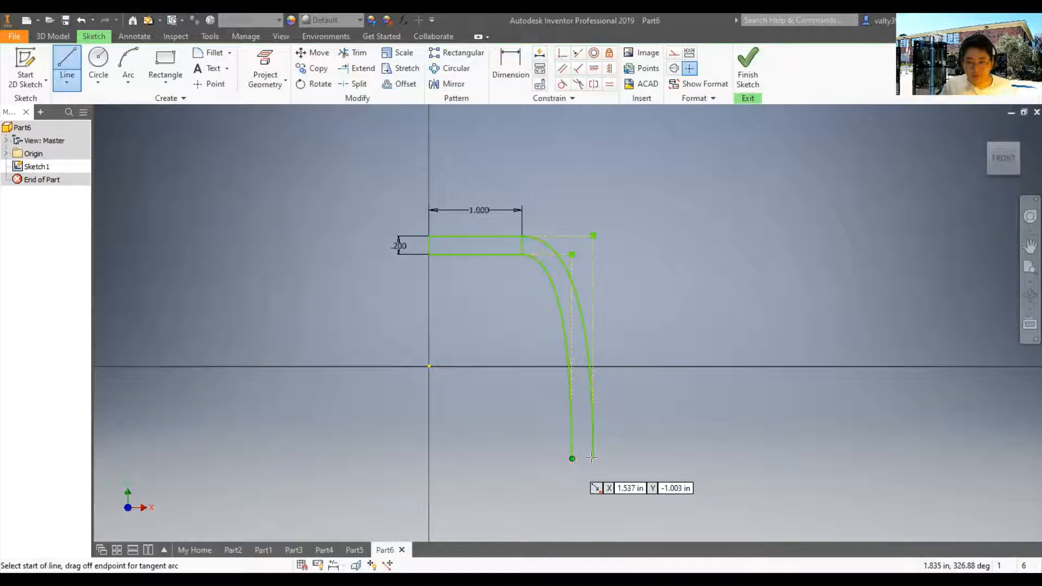
pyautogui.click(572, 458)
pyautogui.click(593, 458)
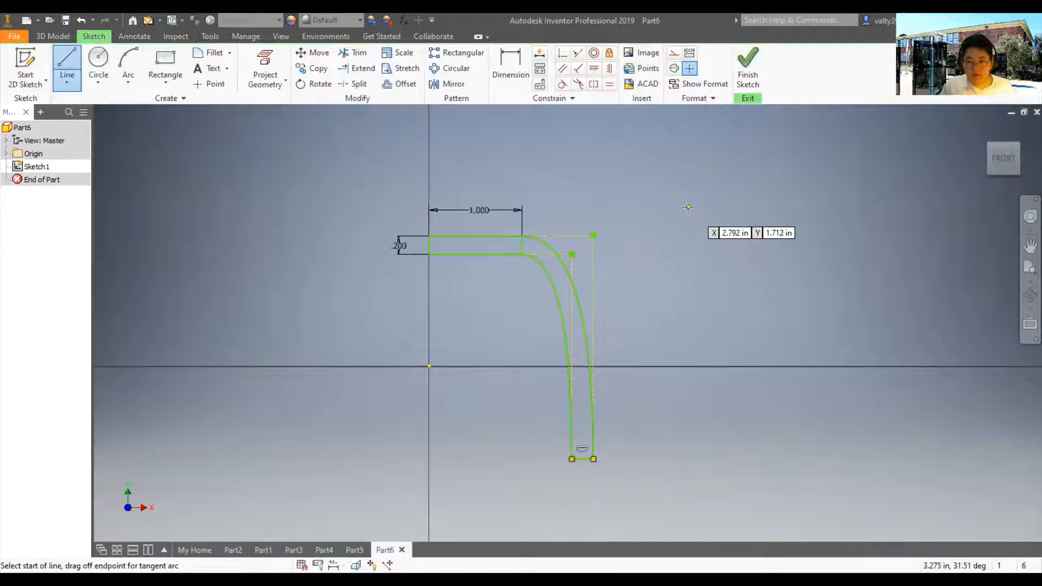
pyautogui.rightClick(688, 207)
pyautogui.click(637, 209)
# Step: Try to add a parallel constraint between the curved strip's end line and the rectangle's lower edge
pyautogui.scroll(3, 616, 232)
pyautogui.scroll(-5, 646, 252)
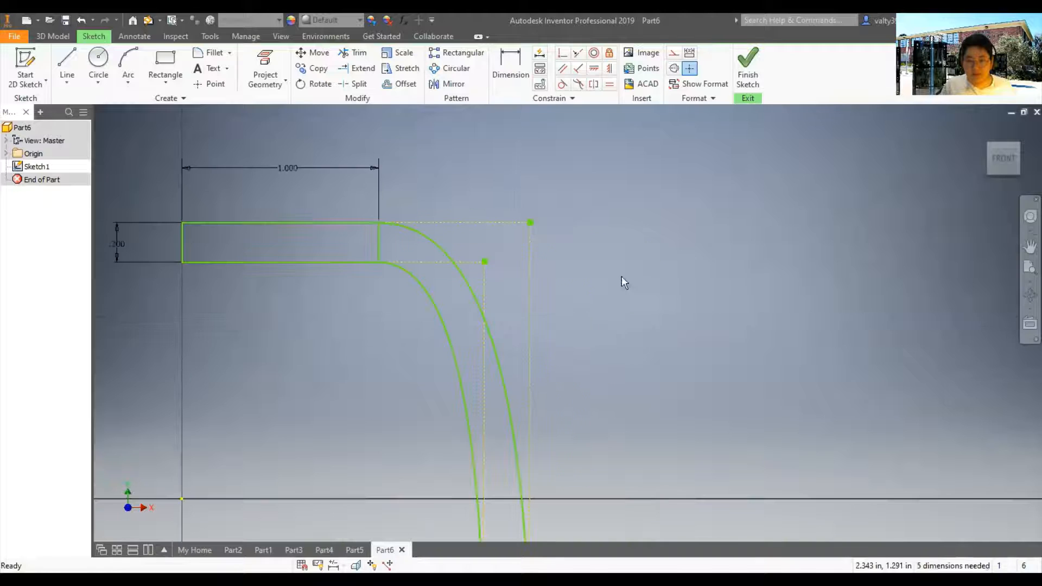
pyautogui.moveTo(623, 281); pyautogui.dragTo(688, 179, button='middle')
pyautogui.scroll(2, 687, 179)
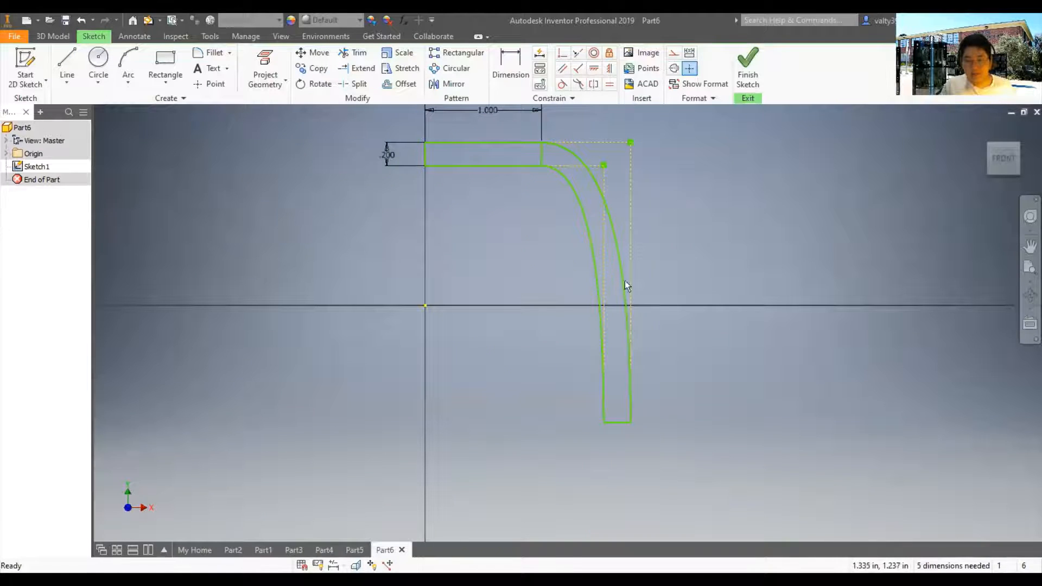
pyautogui.scroll(3, 602, 333)
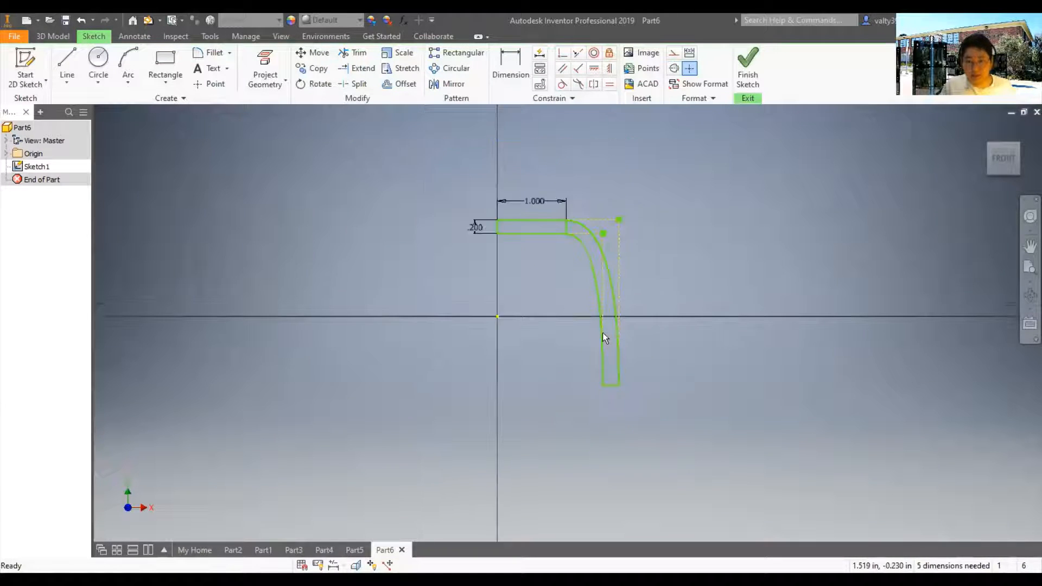
pyautogui.scroll(-3, 602, 333)
pyautogui.click(562, 68)
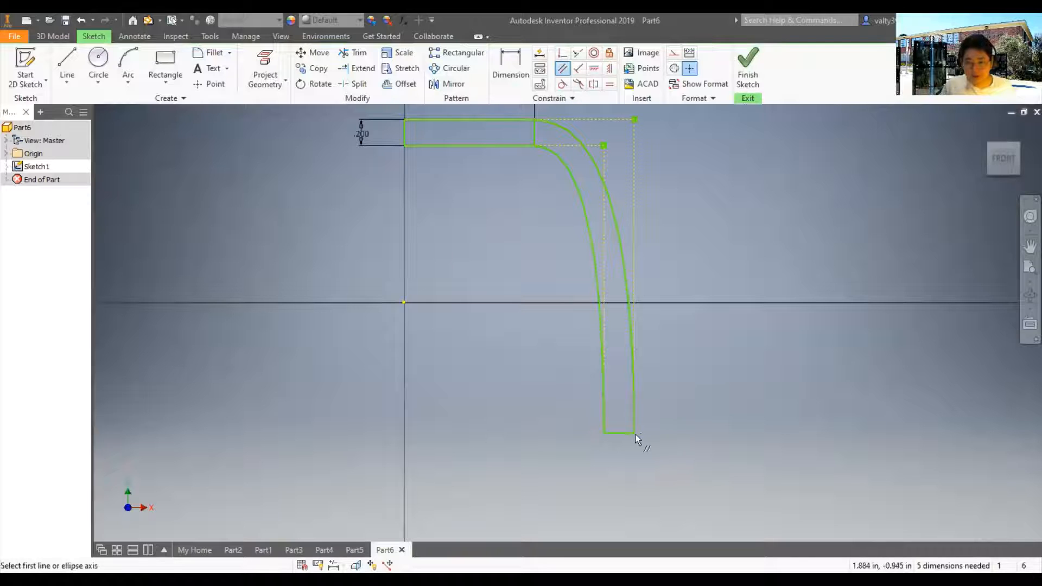
pyautogui.click(621, 434)
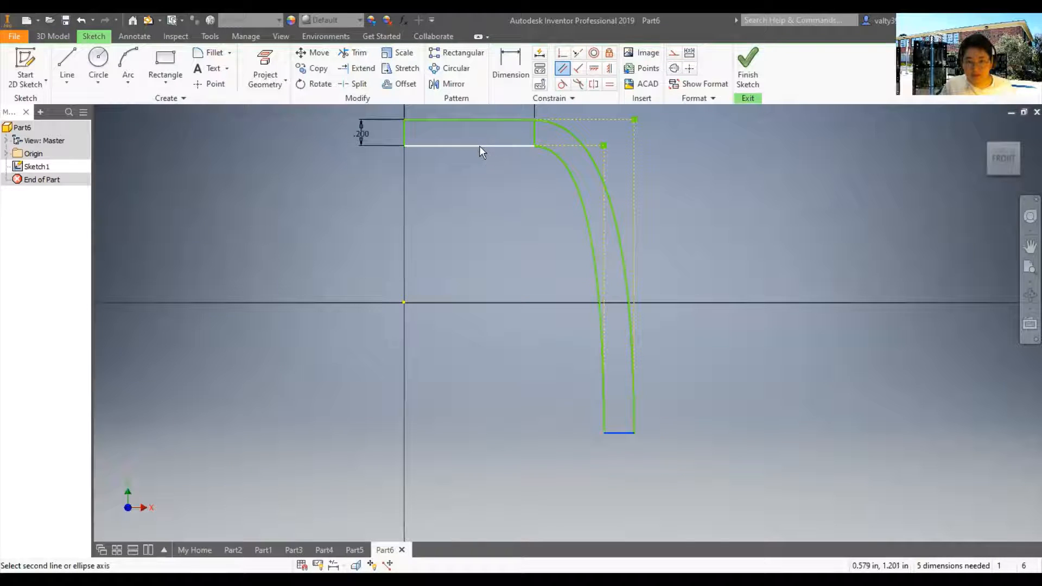
pyautogui.click(480, 146)
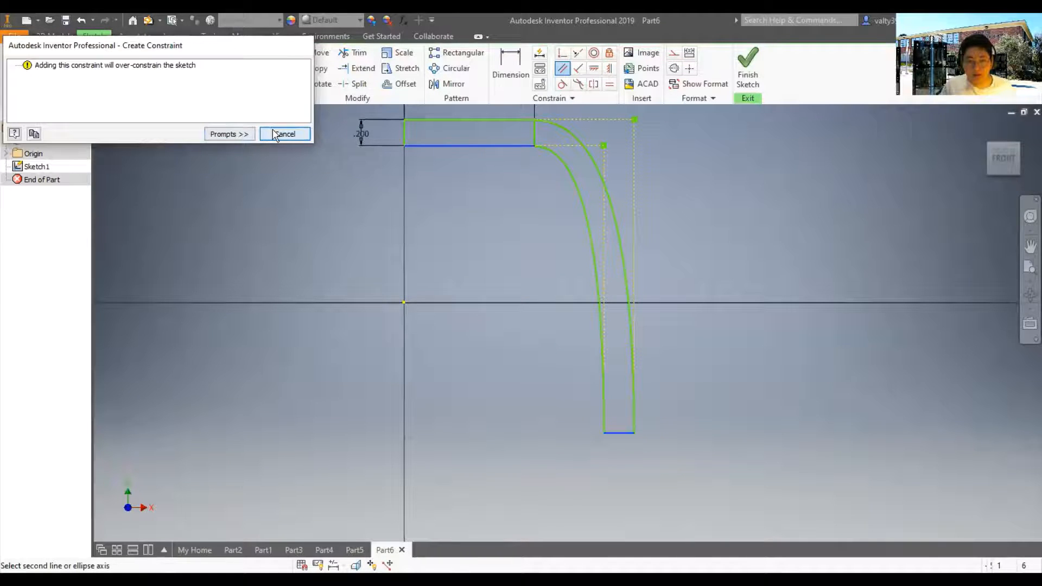
pyautogui.click(284, 134)
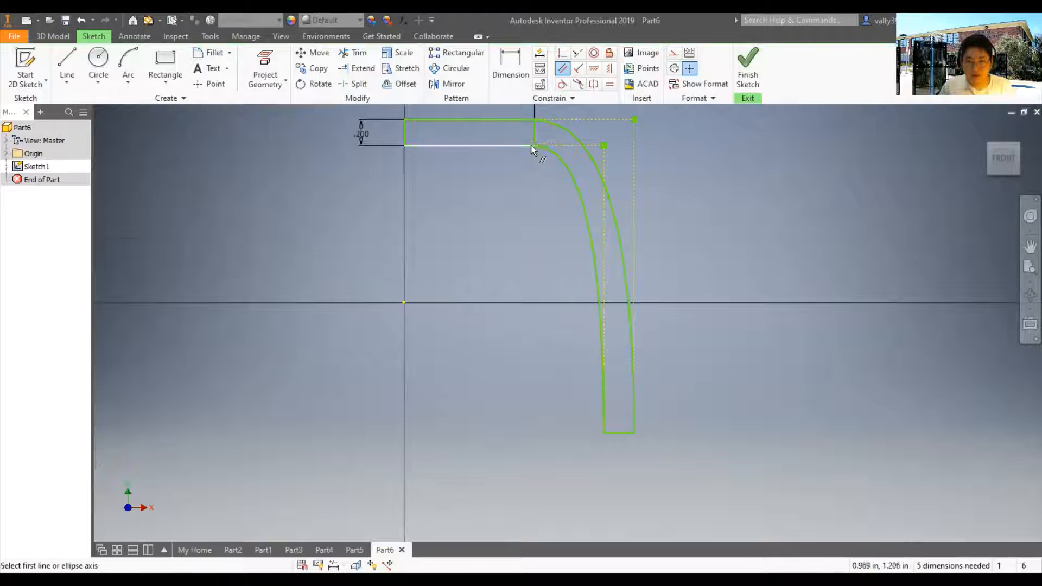
# Step: Dimension the vertical distance from the rectangle's upper edge to the curved strip's end line as 4 in
pyautogui.scroll(-3, 529, 146)
pyautogui.moveTo(527, 149); pyautogui.dragTo(526, 301, button='middle')
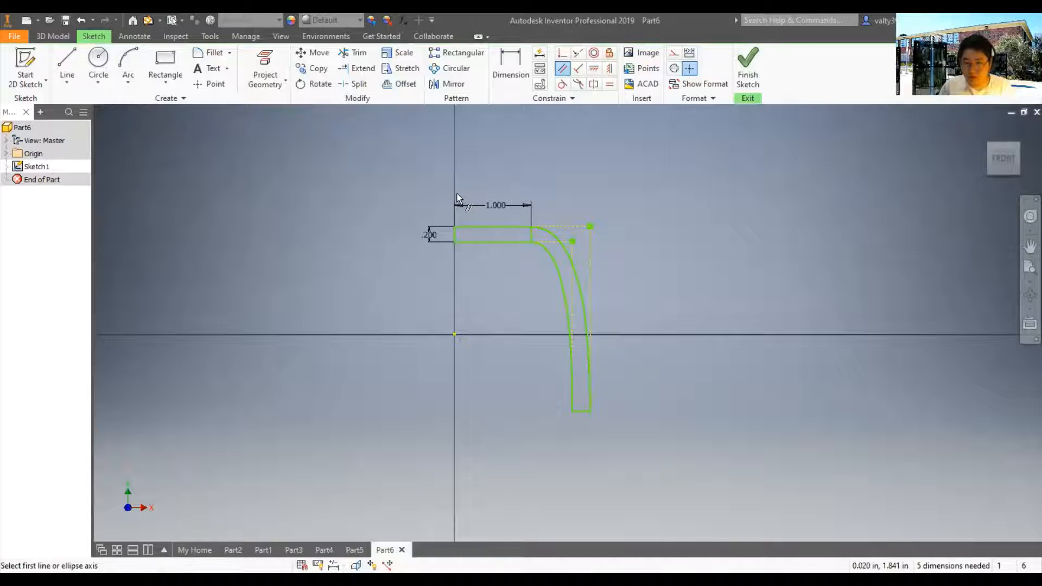
pyautogui.click(510, 65)
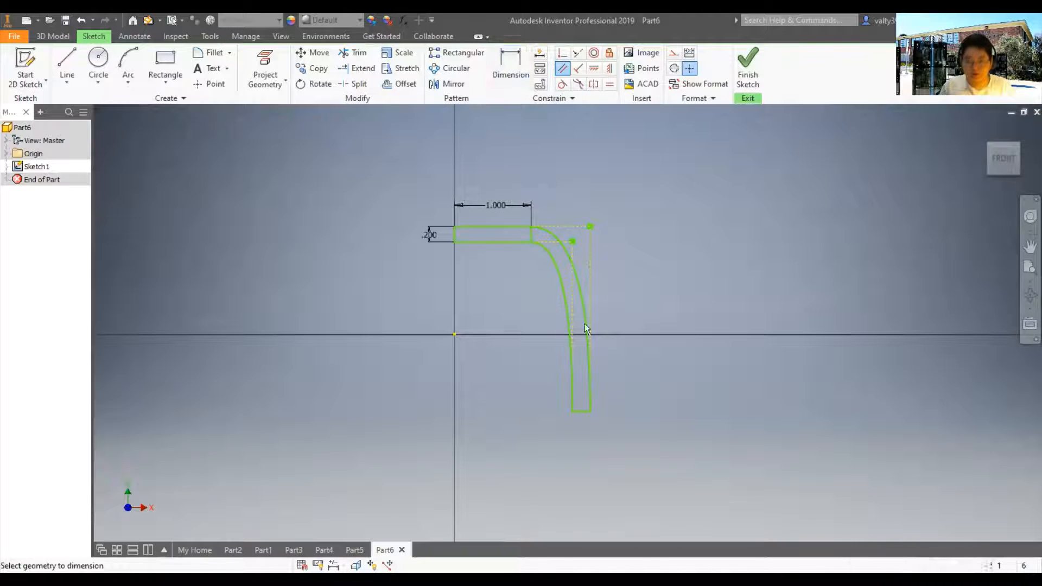
pyautogui.click(581, 410)
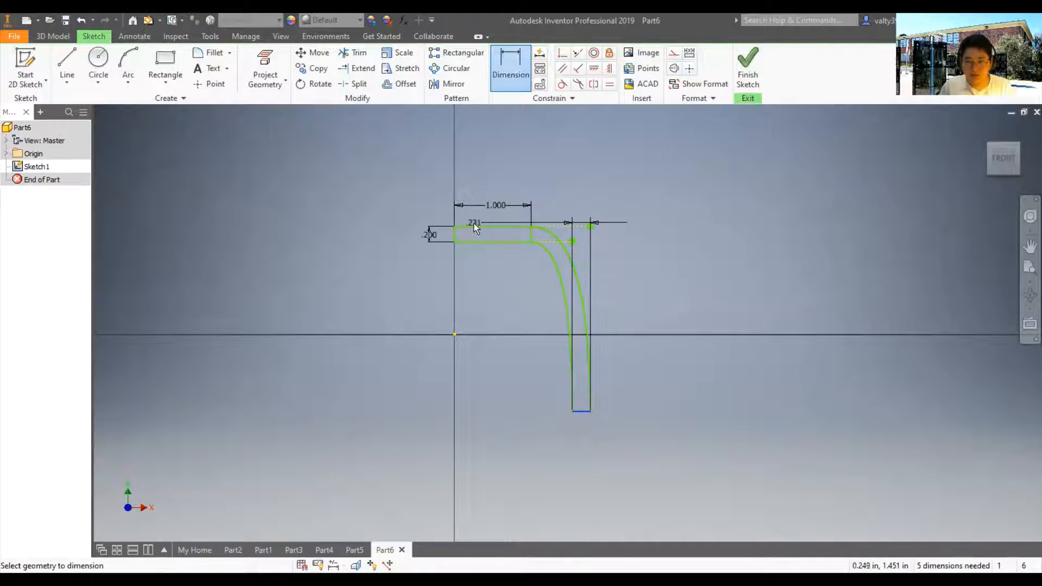
pyautogui.click(470, 226)
pyautogui.click(754, 269)
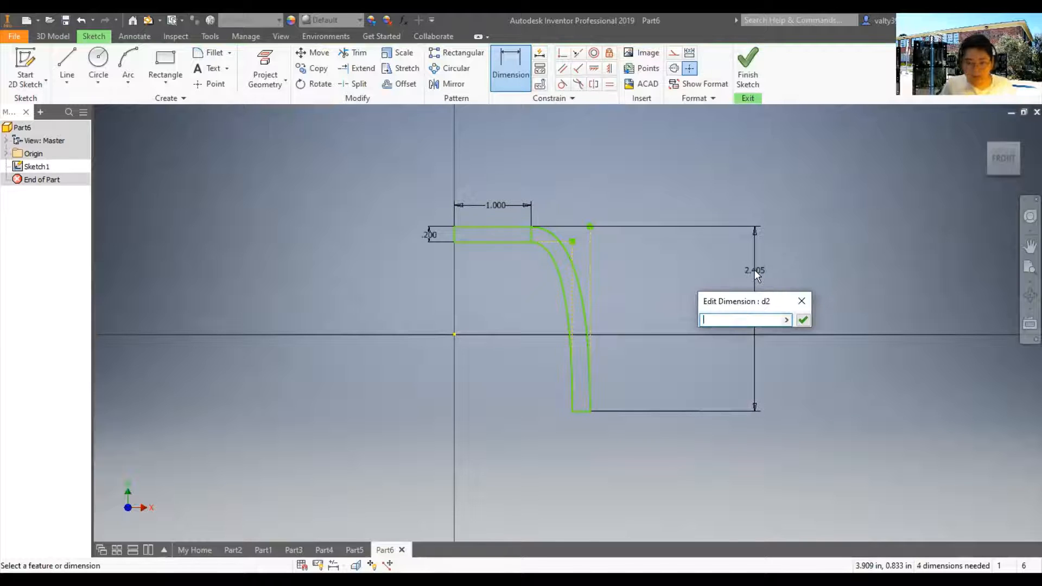
pyautogui.write('4')
pyautogui.press('Return')
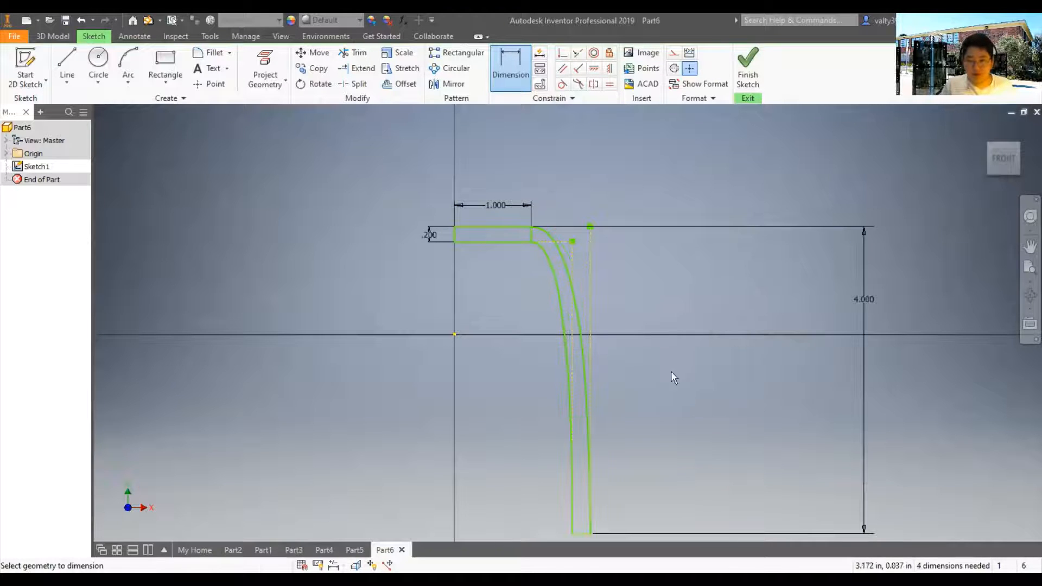
# Step: Change the profile's overall height dimension to 4+0.2 in
pyautogui.moveTo(670, 371)
pyautogui.mouseDown(button='middle')
pyautogui.moveTo(686, 292)
pyautogui.moveTo(687, 309)
pyautogui.mouseUp(button='middle')
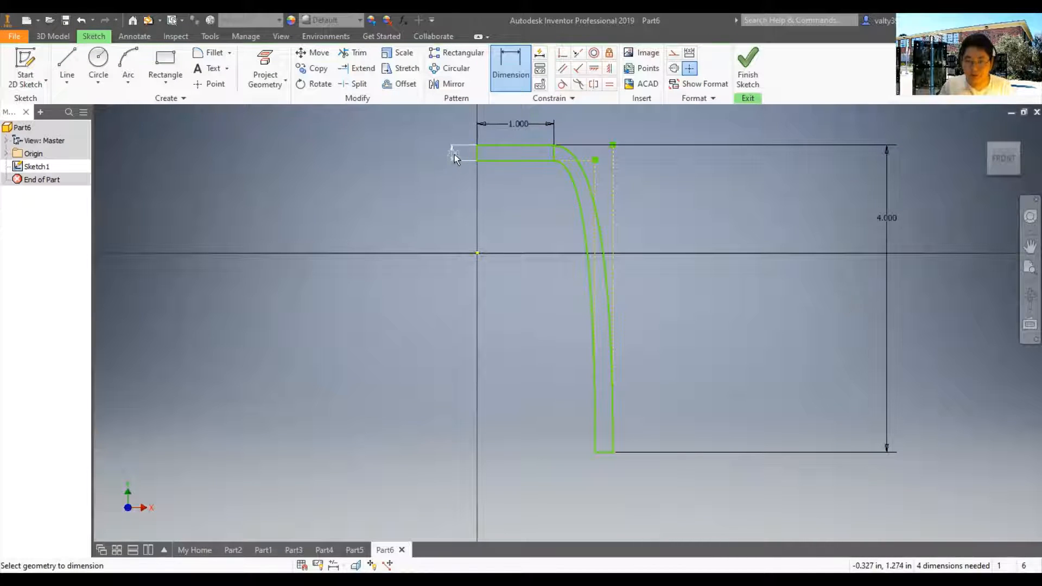
pyautogui.click(890, 213)
pyautogui.write('4+0,2')
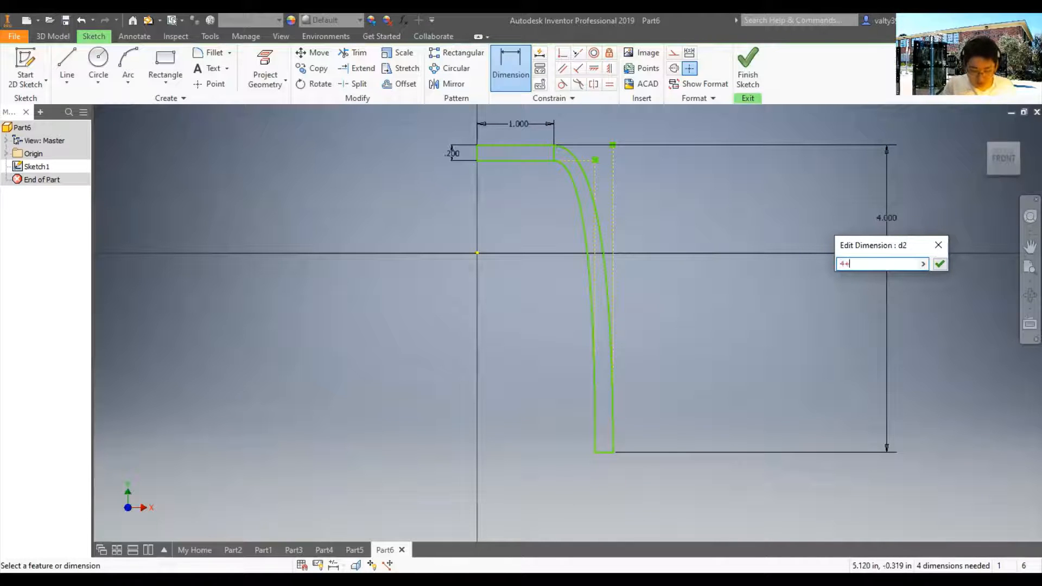
pyautogui.press('Return')
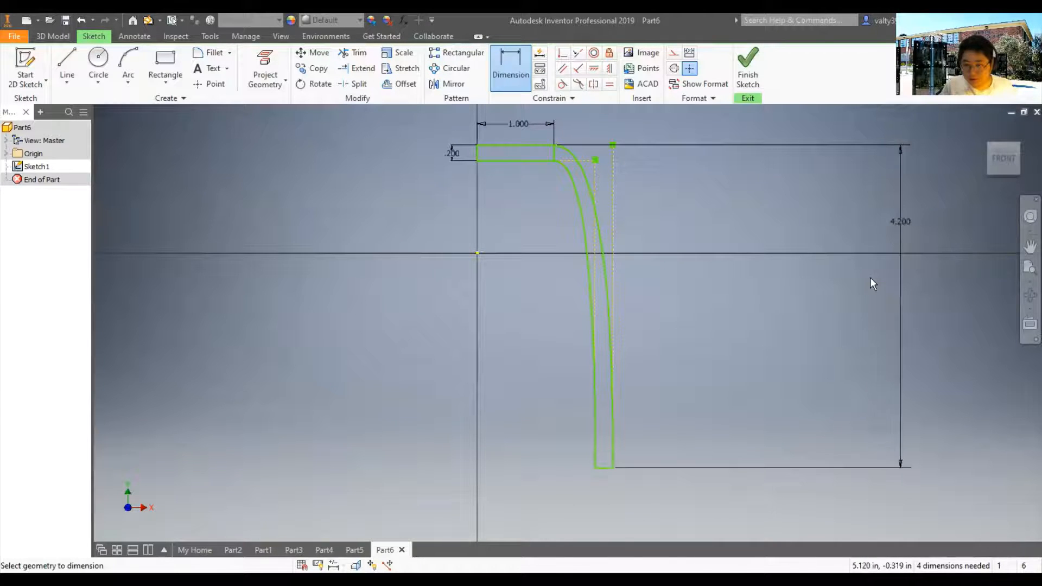
# Step: Finish the sketch and extrude the whole curved profile 2 in as a solid
pyautogui.click(748, 68)
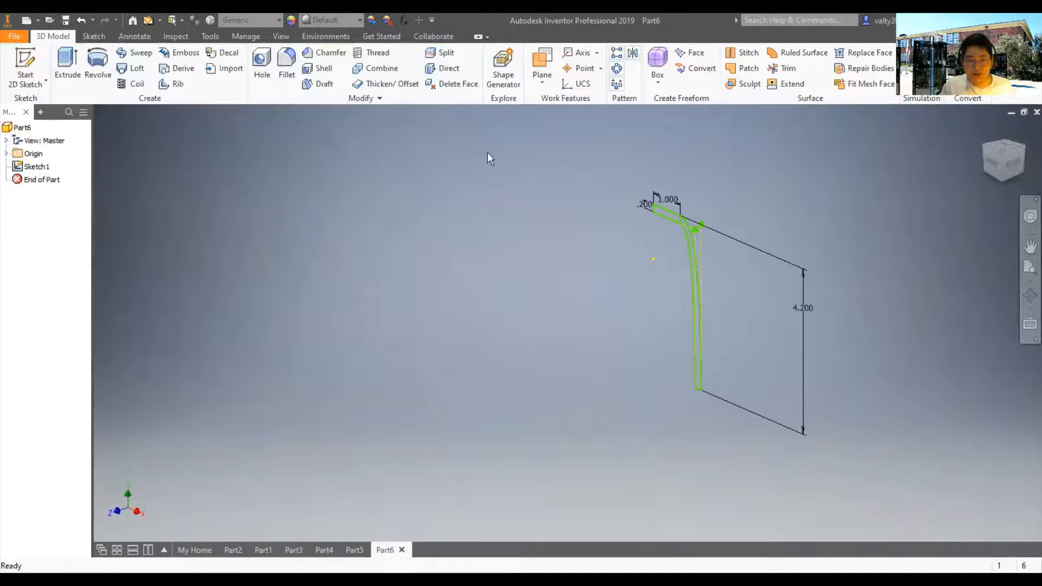
pyautogui.click(78, 61)
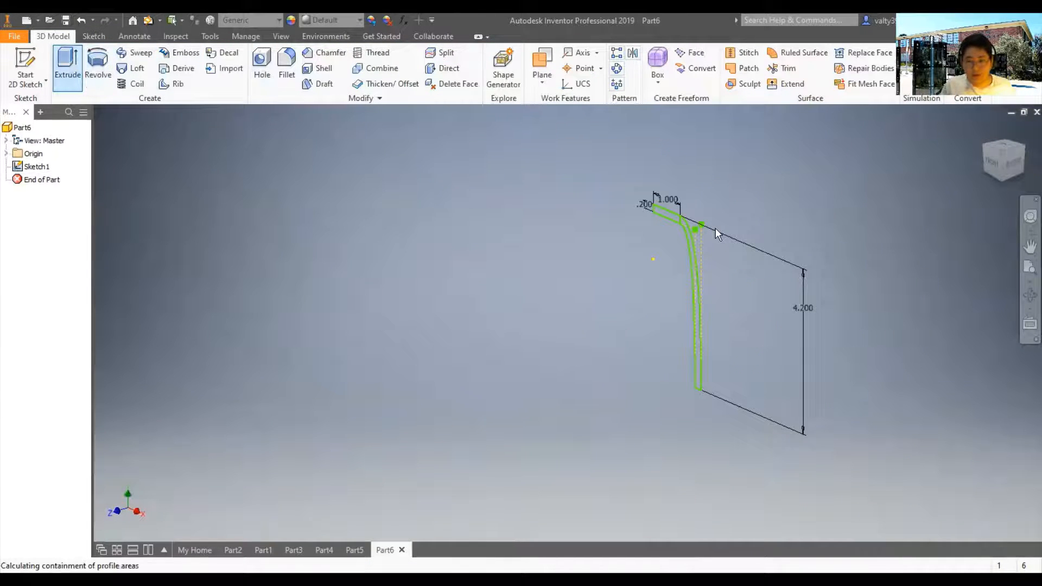
pyautogui.click(687, 243)
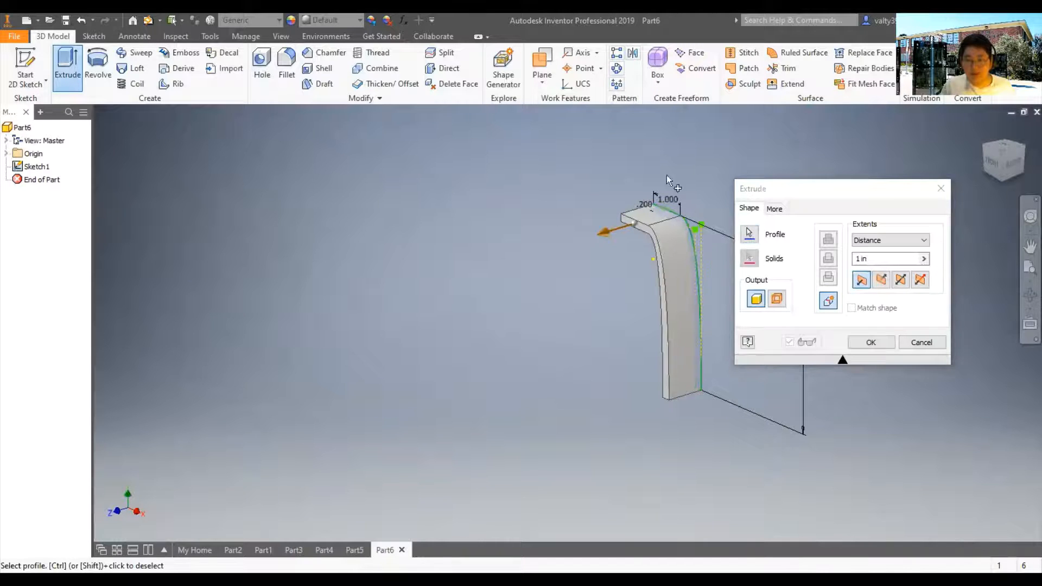
pyautogui.keyDown('shift'); pyautogui.moveTo(669, 181); pyautogui.dragTo(660, 232, button='middle'); pyautogui.keyUp('shift')
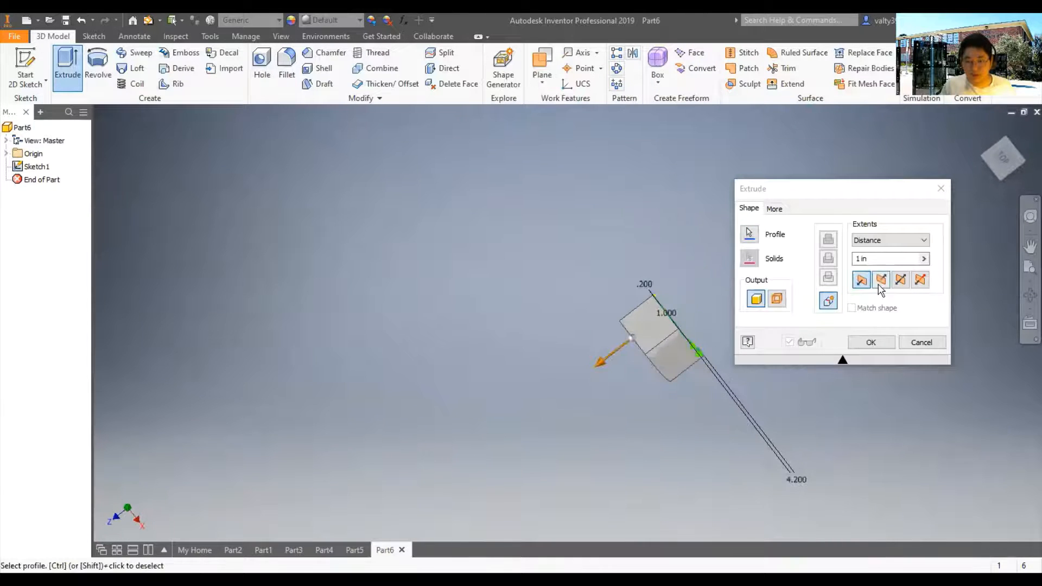
pyautogui.click(875, 261)
pyautogui.press('BackSpace')
pyautogui.press('BackSpace')
pyautogui.press('BackSpace')
pyautogui.press('BackSpace')
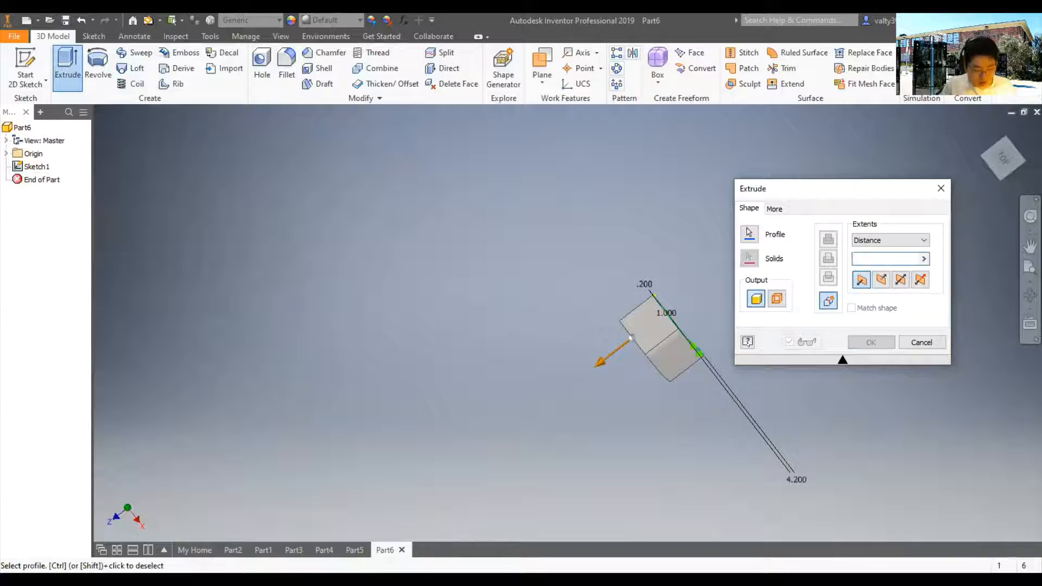
pyautogui.write('2')
pyautogui.keyDown('shift'); pyautogui.moveTo(662, 330); pyautogui.dragTo(751, 295, button='middle'); pyautogui.keyUp('shift')
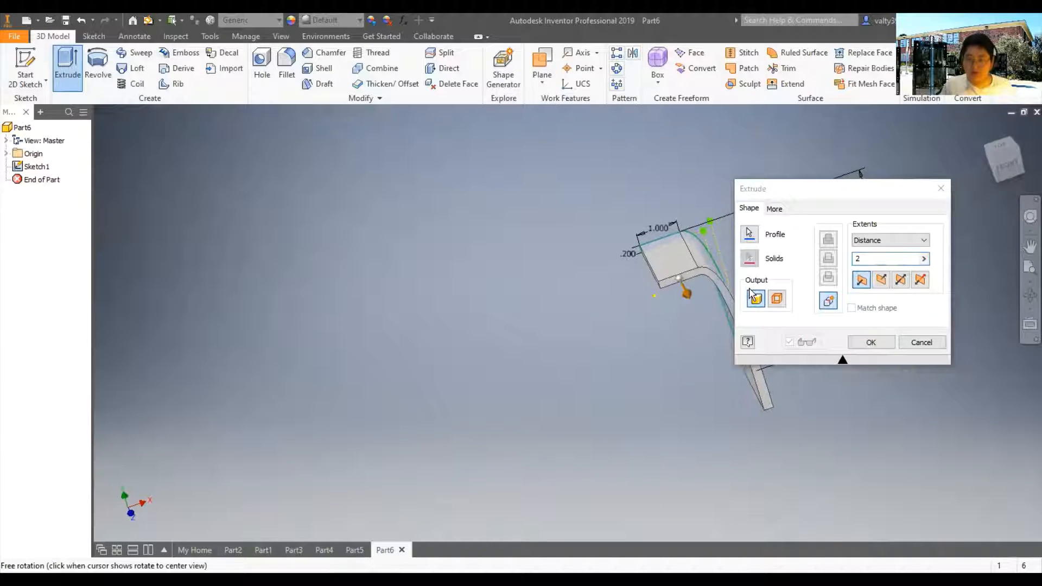
pyautogui.click(870, 342)
# Step: Start a sketch on the underside of the flat flange and draw a circle about 0.29 in in diameter on it
pyautogui.keyDown('shift'); pyautogui.moveTo(821, 363); pyautogui.dragTo(786, 302, button='middle'); pyautogui.keyUp('shift')
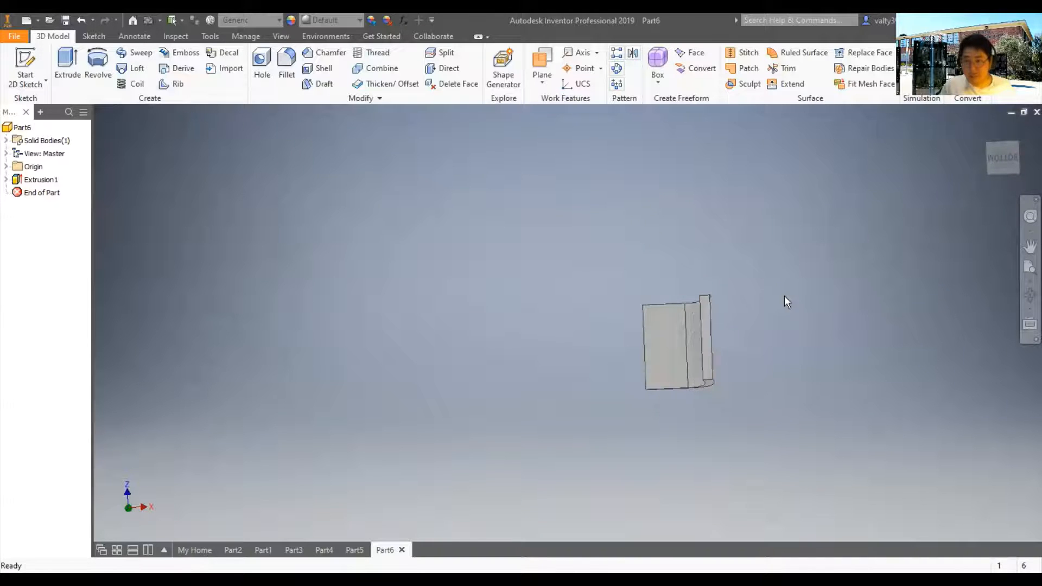
pyautogui.keyDown('shift'); pyautogui.moveTo(663, 347); pyautogui.dragTo(742, 302, button='middle'); pyautogui.keyUp('shift')
pyautogui.scroll(-5, 603, 282)
pyautogui.scroll(3, 327, 219)
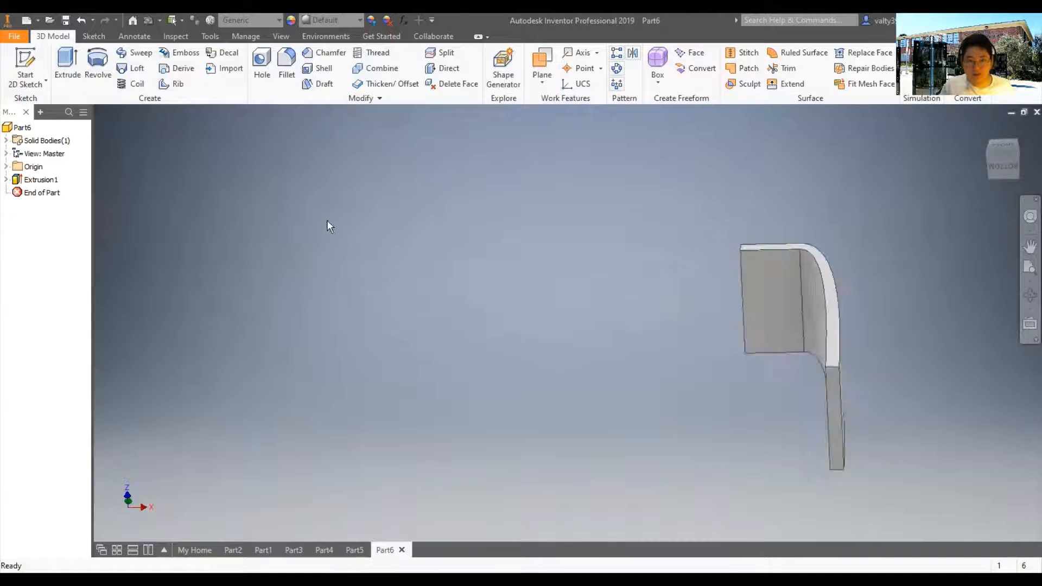
pyautogui.scroll(2, 327, 225)
pyautogui.click(25, 68)
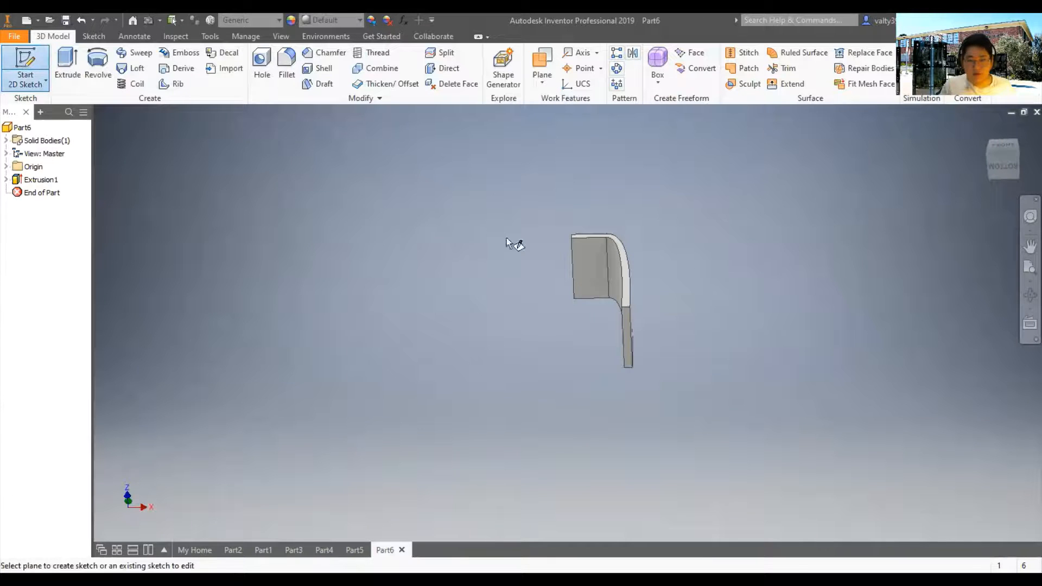
pyautogui.click(594, 276)
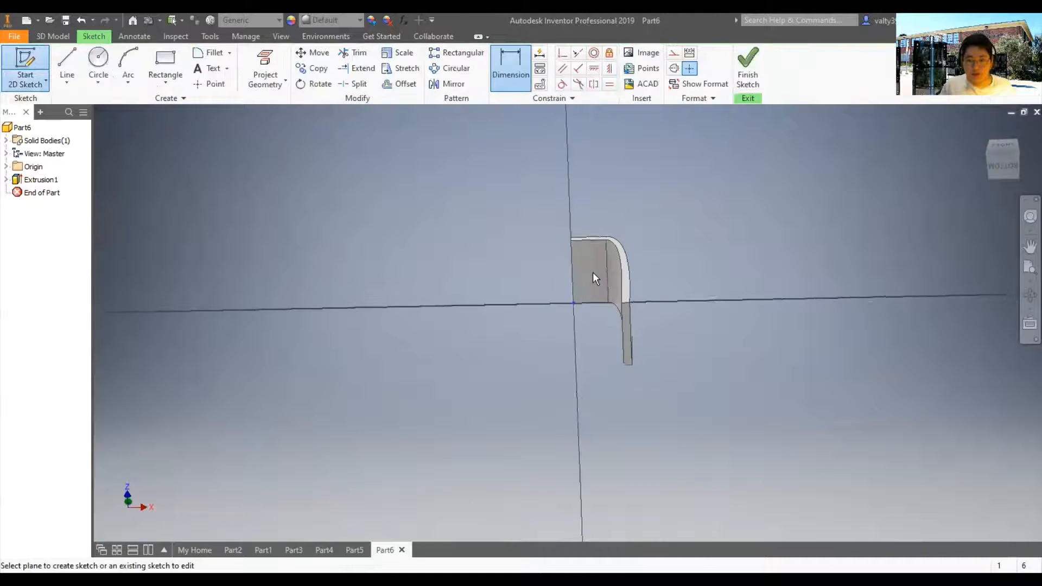
pyautogui.click(91, 62)
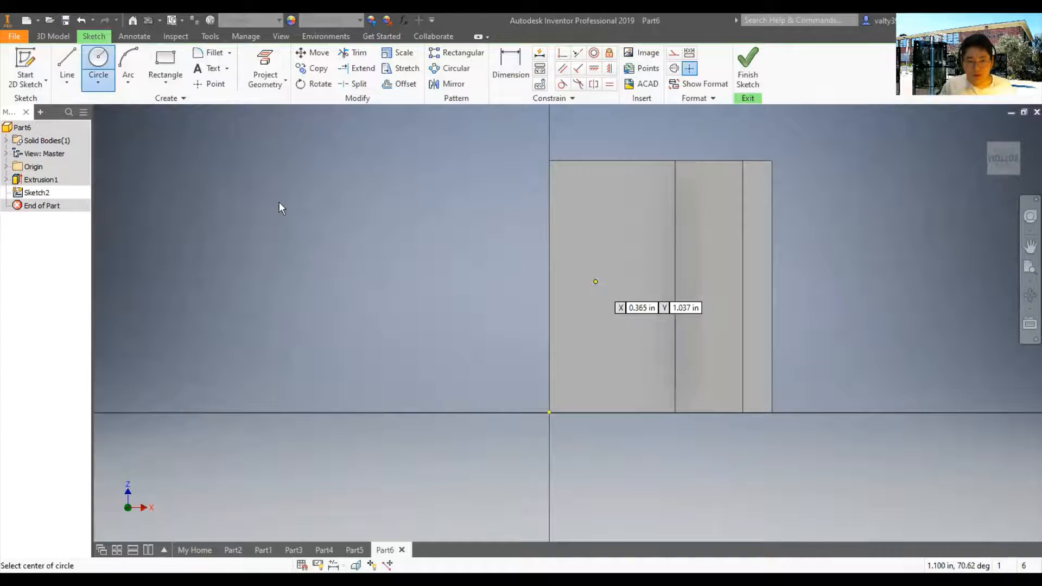
pyautogui.press('Escape')
# Step: Dimension the circle's diameter as 0.3 in
pyautogui.click(506, 66)
pyautogui.click(608, 270)
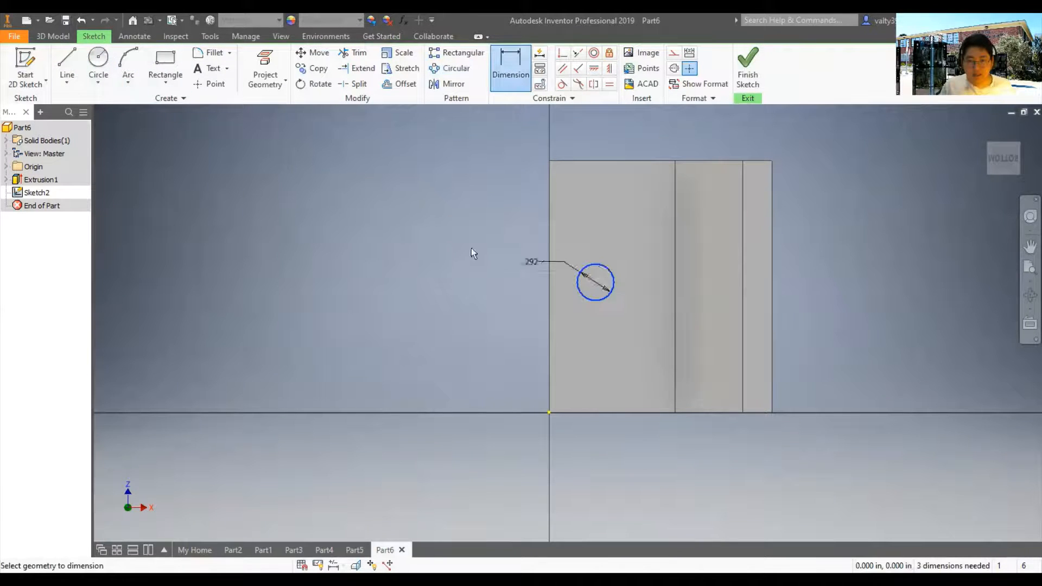
pyautogui.click(451, 223)
pyautogui.write('0.3')
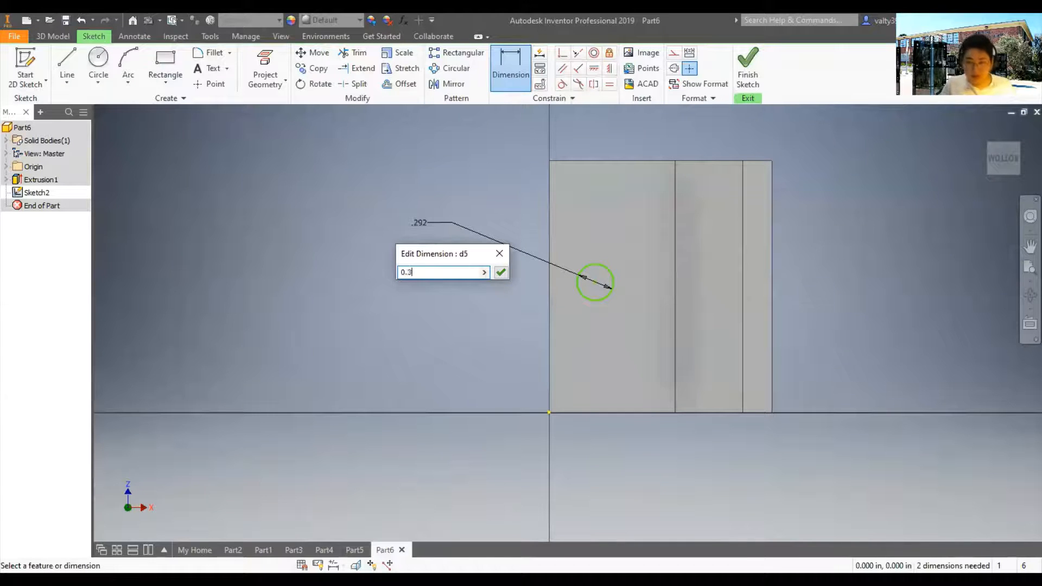
pyautogui.press('Return')
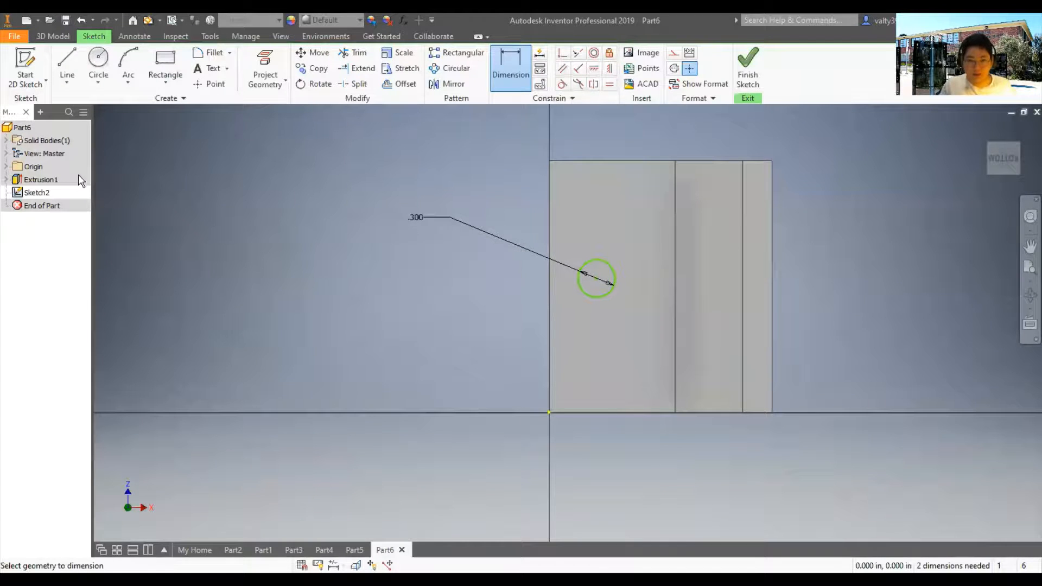
# Step: Draw a horizontal construction line about 0.375 in long from the flange's outer edge to the circle's center
pyautogui.click(67, 60)
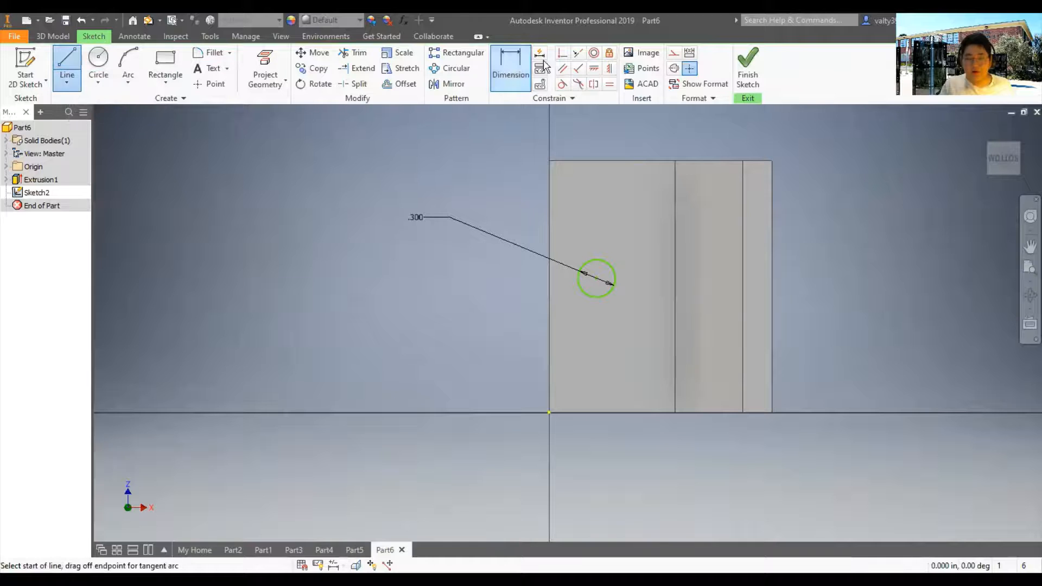
pyautogui.click(673, 52)
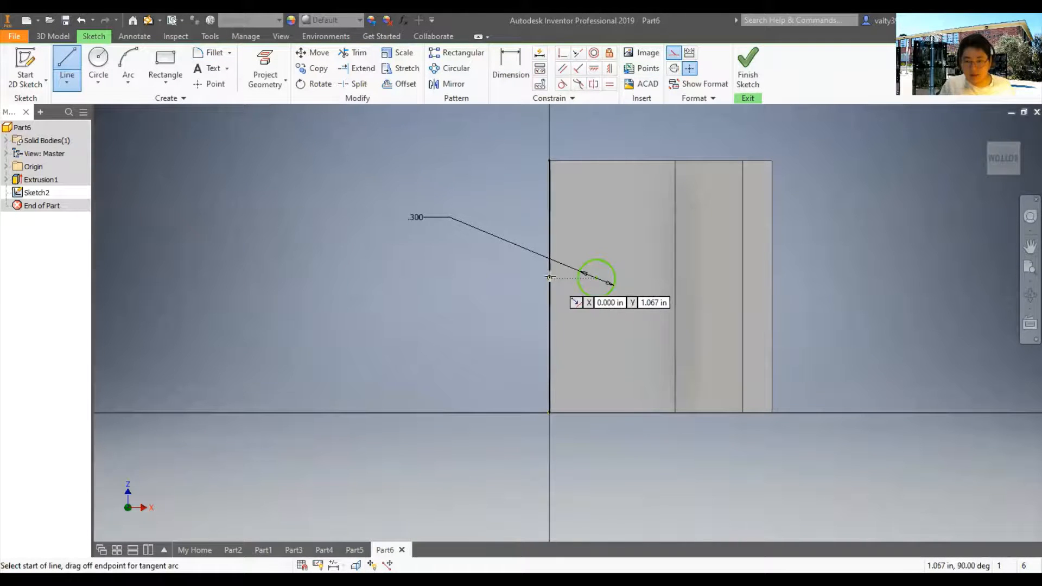
pyautogui.scroll(4, 549, 277)
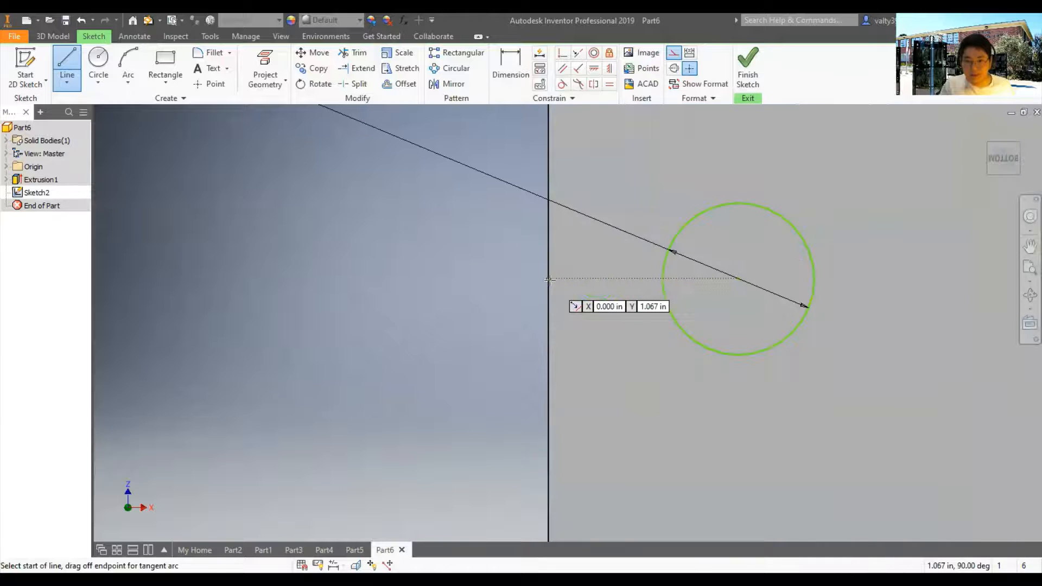
pyautogui.click(719, 280)
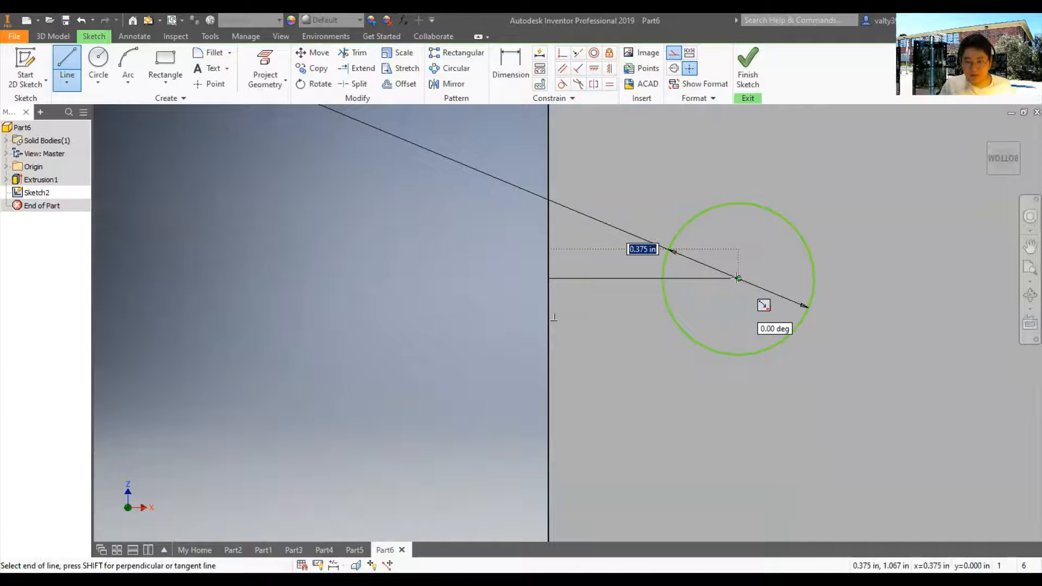
pyautogui.scroll(-4, 550, 271)
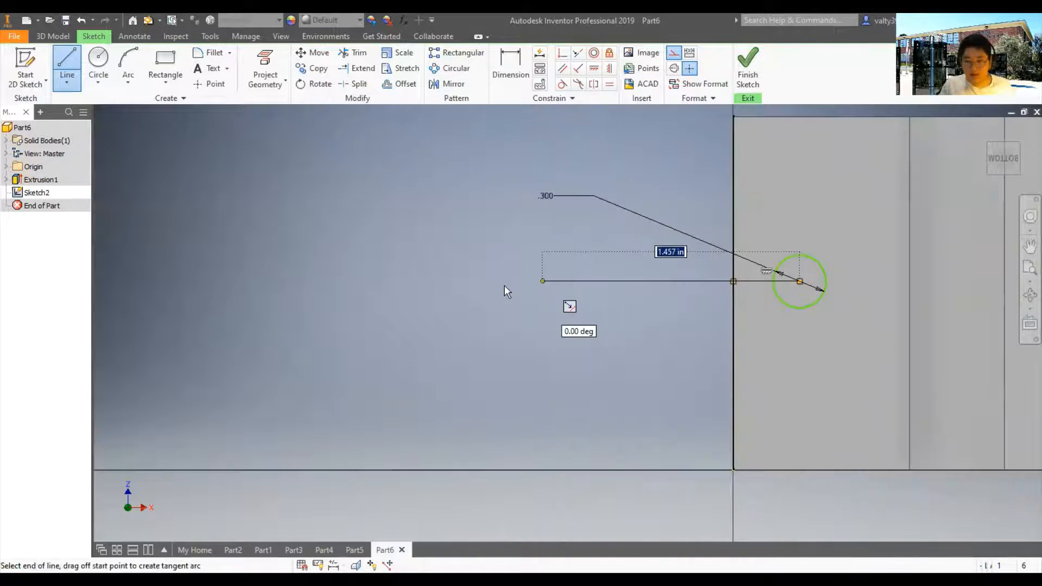
pyautogui.press('Escape')
# Step: Try to add a coincident constraint between the construction line and the circle's center, and dismiss the dialog
pyautogui.moveTo(823, 242); pyautogui.dragTo(630, 278, button='middle')
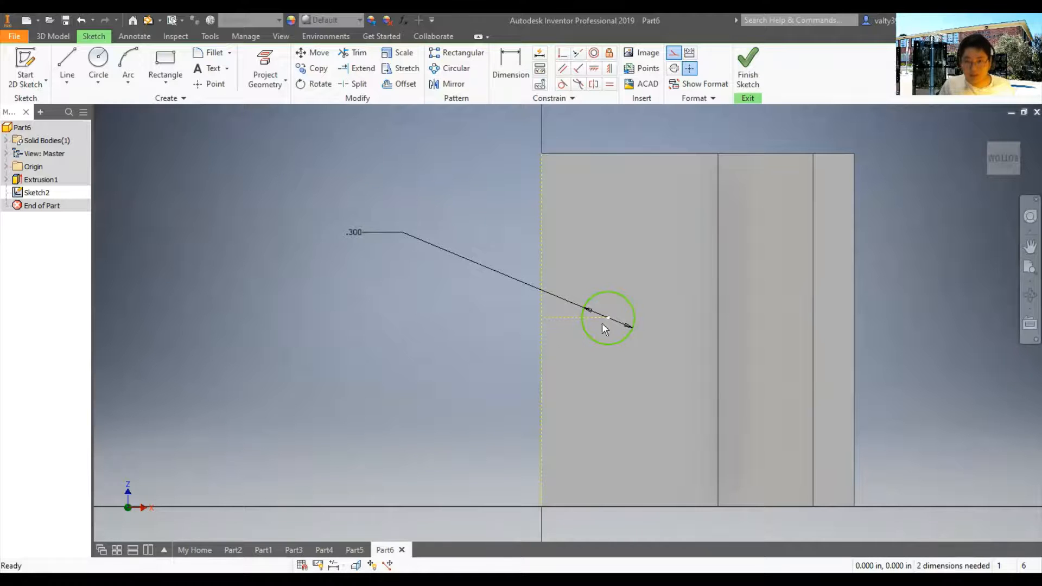
pyautogui.click(563, 57)
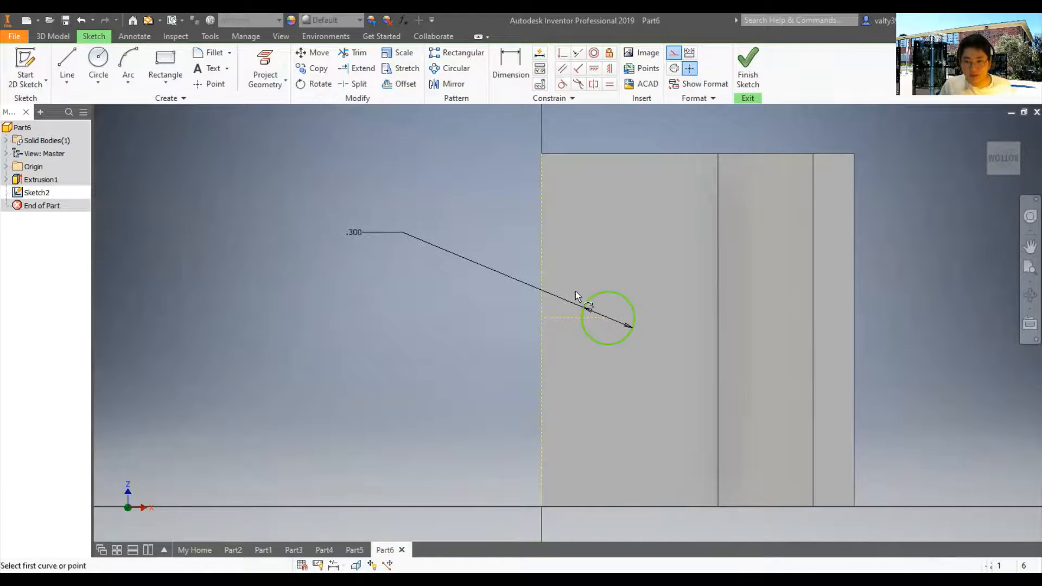
pyautogui.click(563, 317)
pyautogui.click(609, 318)
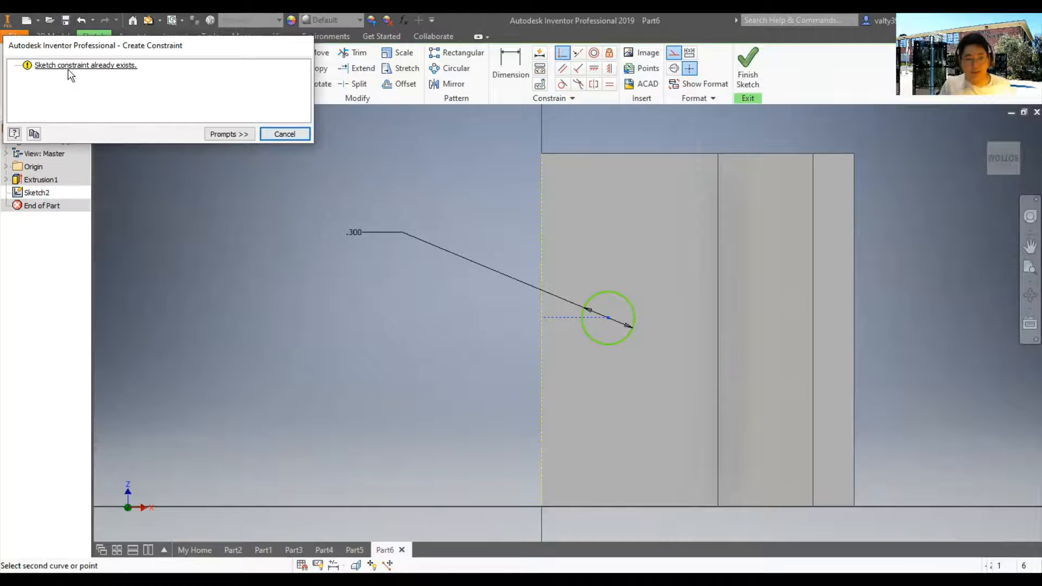
pyautogui.click(286, 134)
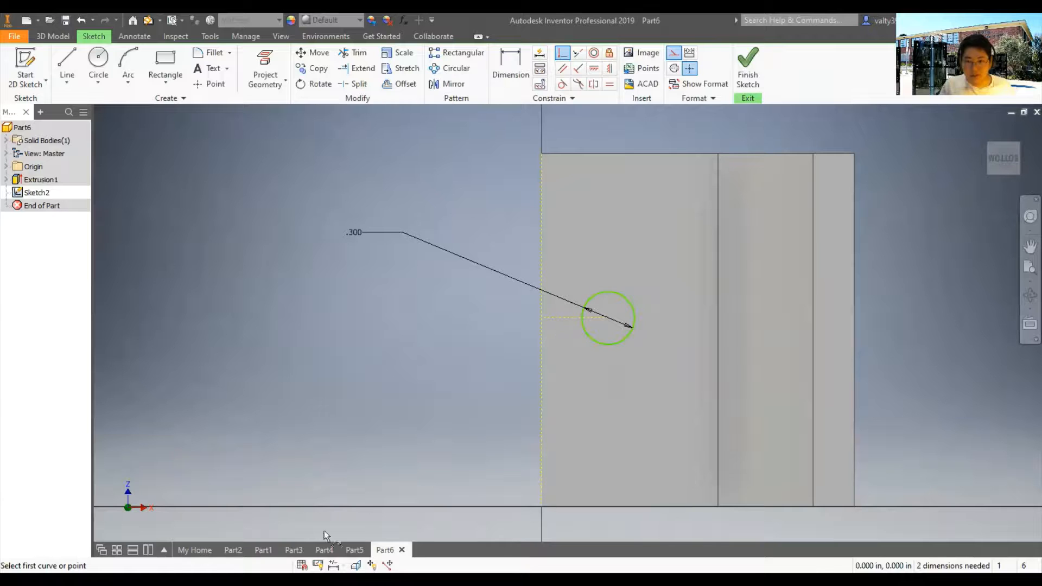
# Step: Switch to Part3 and add an annotation dimension between the small circular hole's center and the flat edge on its top face
pyautogui.click(294, 550)
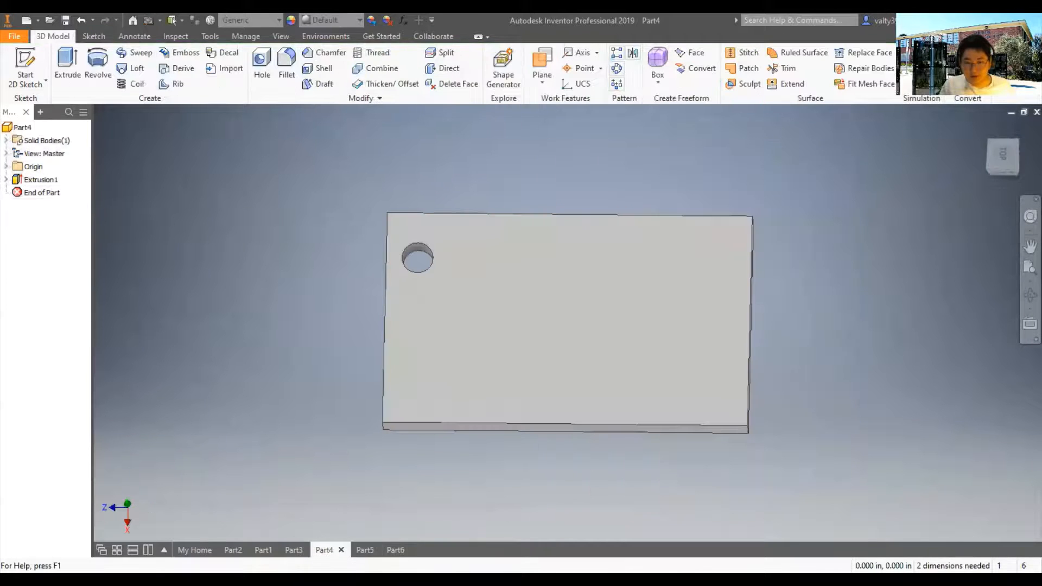
pyautogui.scroll(-5, 589, 357)
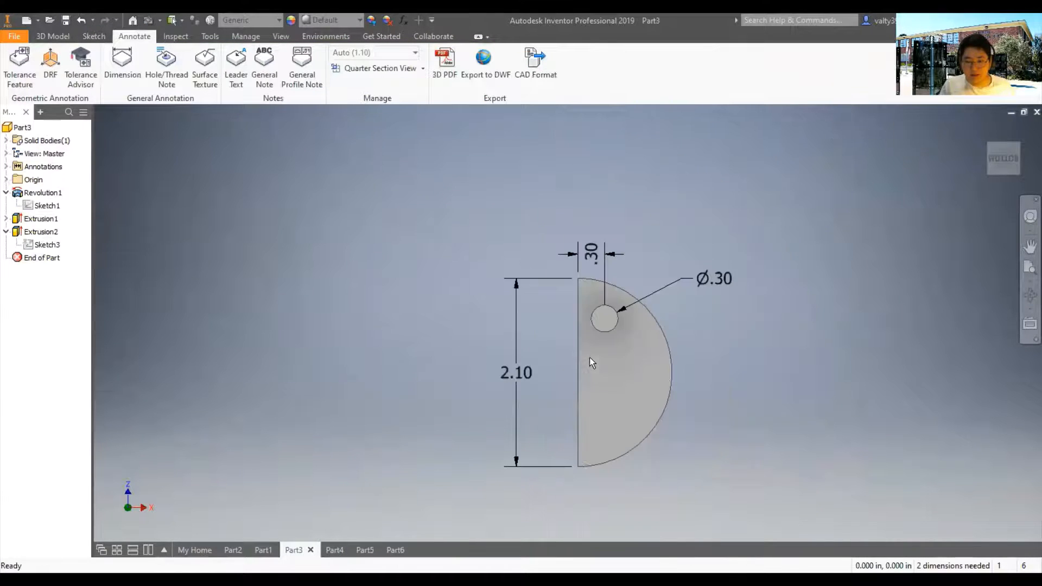
pyautogui.keyDown('shift'); pyautogui.moveTo(666, 286); pyautogui.dragTo(678, 244, button='middle'); pyautogui.keyUp('shift')
pyautogui.press('d')
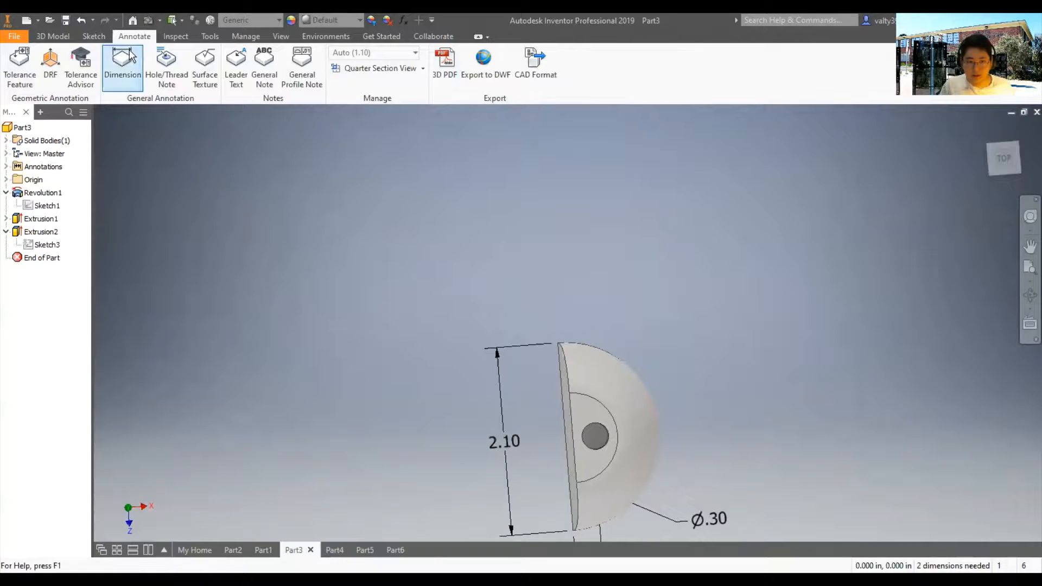
pyautogui.click(594, 439)
pyautogui.click(575, 441)
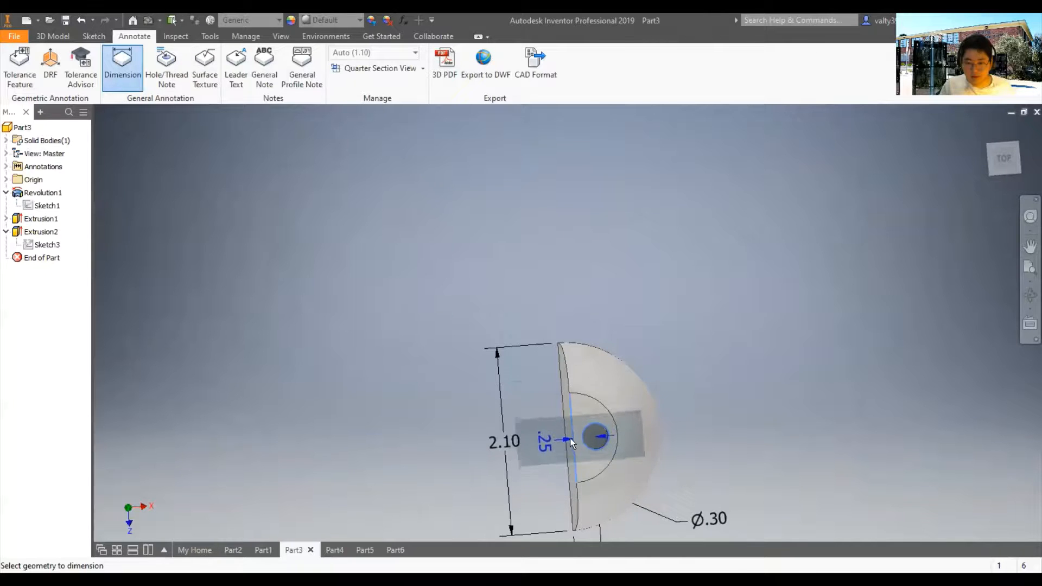
pyautogui.click(543, 242)
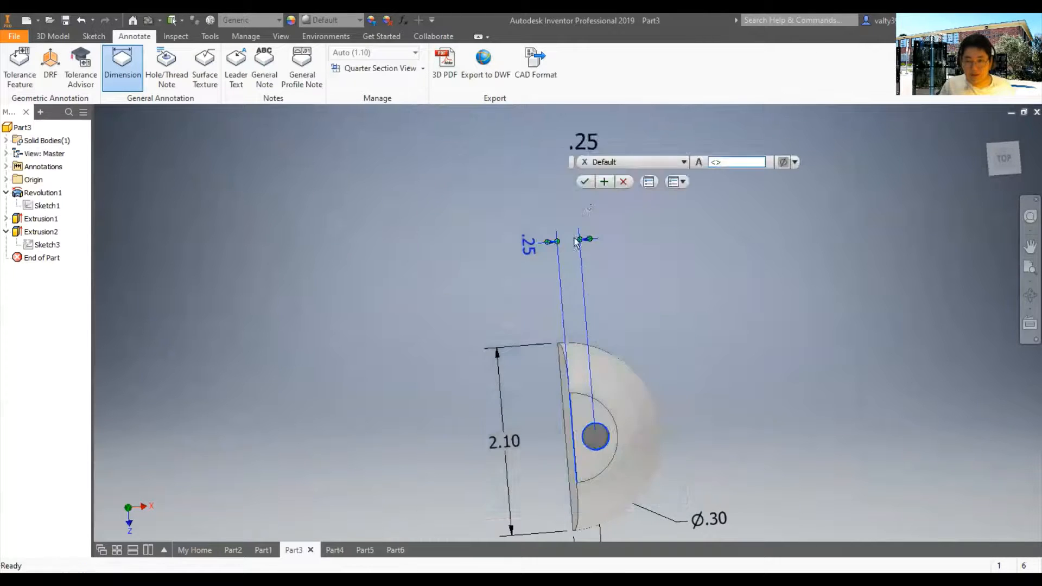
pyautogui.click(583, 182)
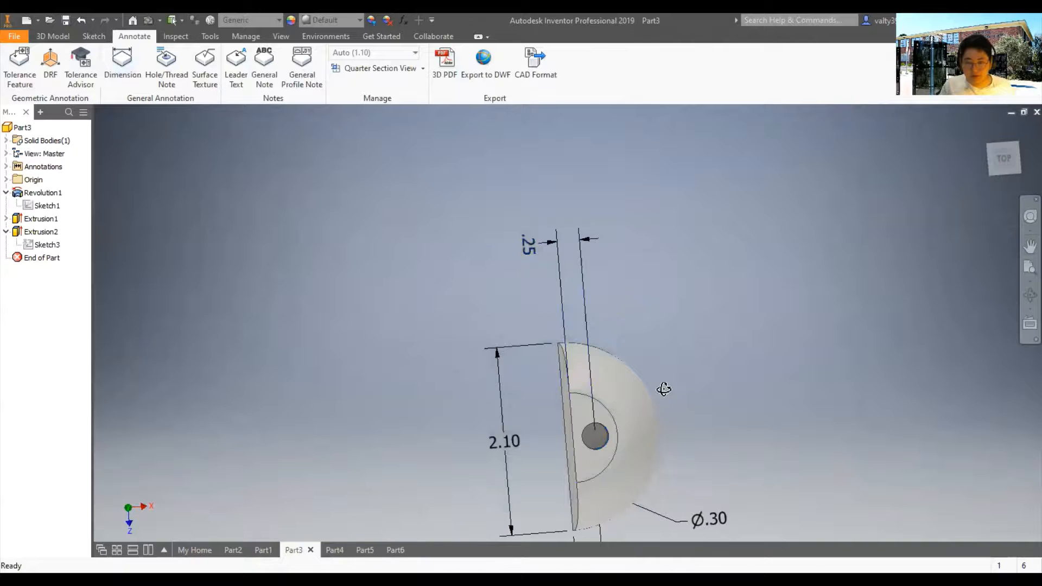
pyautogui.keyDown('shift'); pyautogui.moveTo(663, 388); pyautogui.dragTo(640, 319, button='middle'); pyautogui.keyUp('shift')
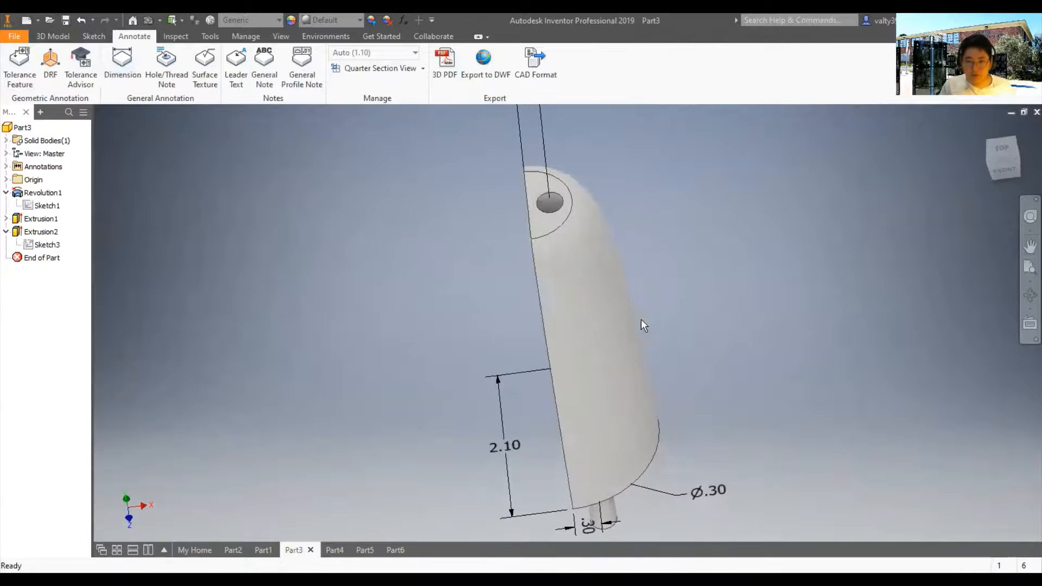
# Step: Return to Part6 and dimension the construction line from the flange's outer edge to the circle's center as 0.25 in
pyautogui.click(399, 550)
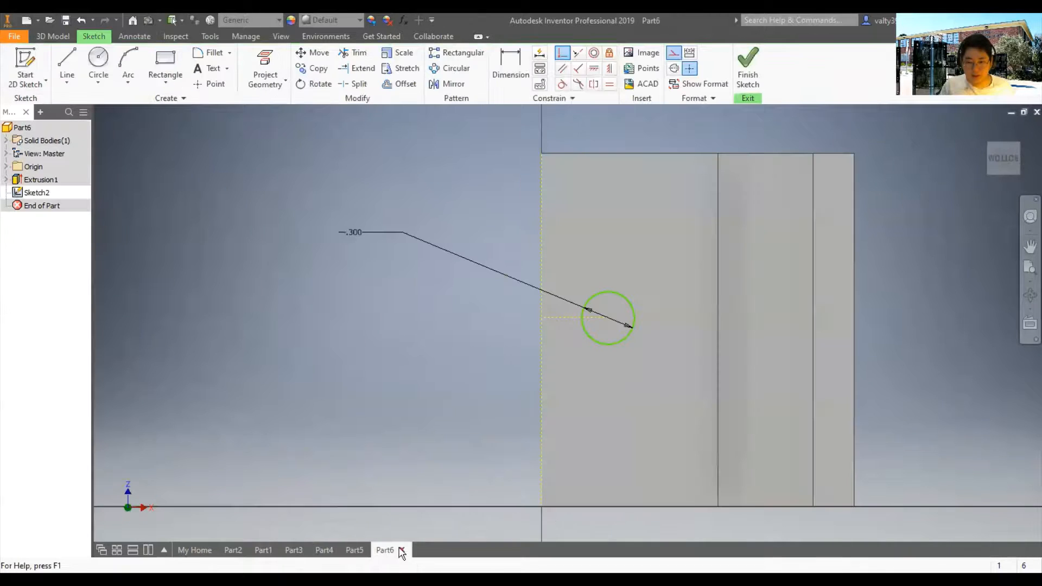
pyautogui.click(501, 73)
pyautogui.click(570, 317)
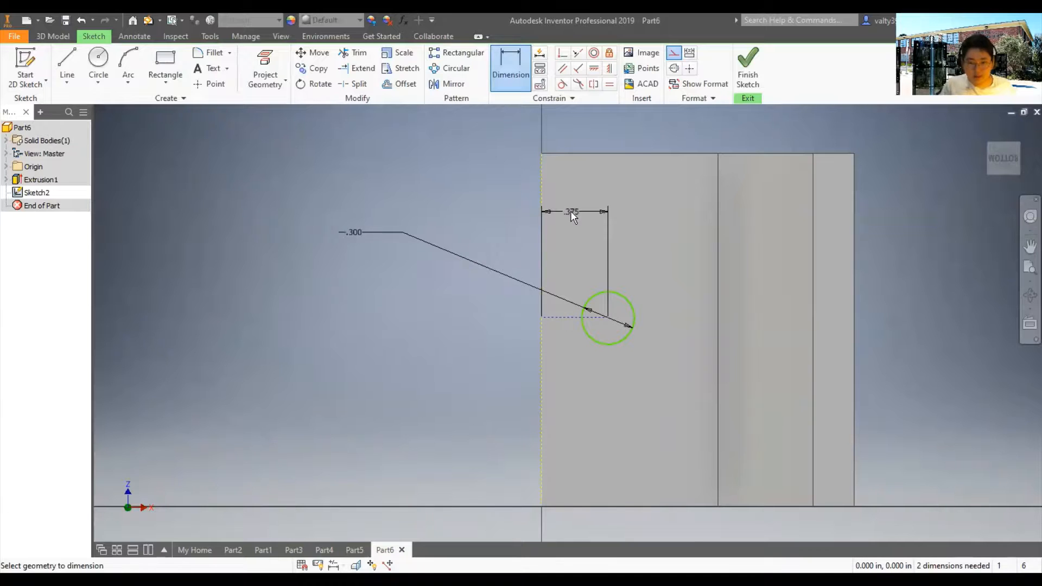
pyautogui.click(571, 211)
pyautogui.write('.25')
pyautogui.press('Return')
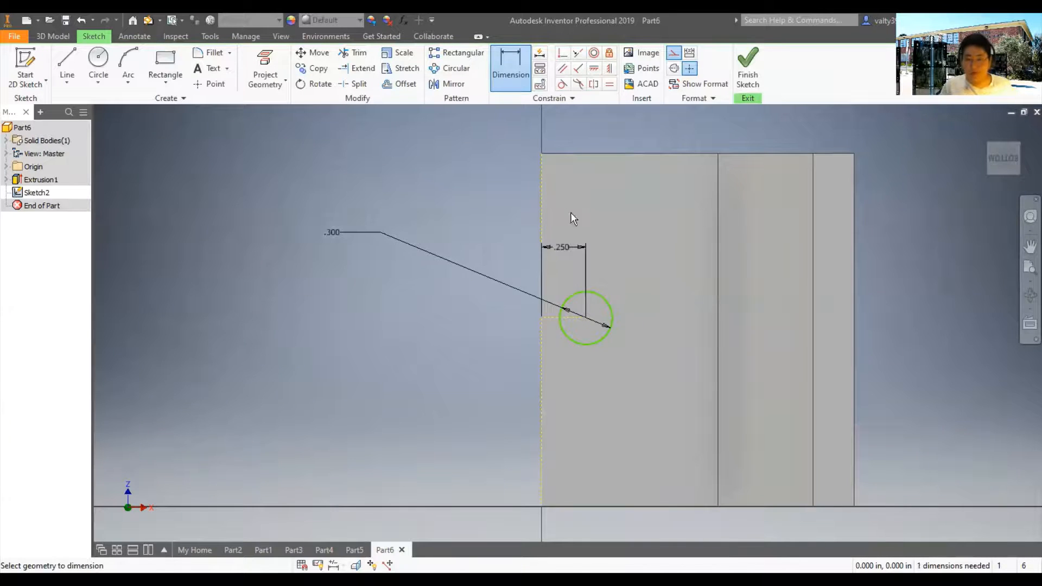
# Step: Finish the sketch and extrude the circle 0.5 in downward from the flange's underside as a joined peg
pyautogui.moveTo(604, 275)
pyautogui.keyDown('shift'); pyautogui.mouseDown(button='middle')
pyautogui.moveTo(628, 251)
pyautogui.moveTo(627, 271)
pyautogui.mouseUp(button='middle'); pyautogui.keyUp('shift')
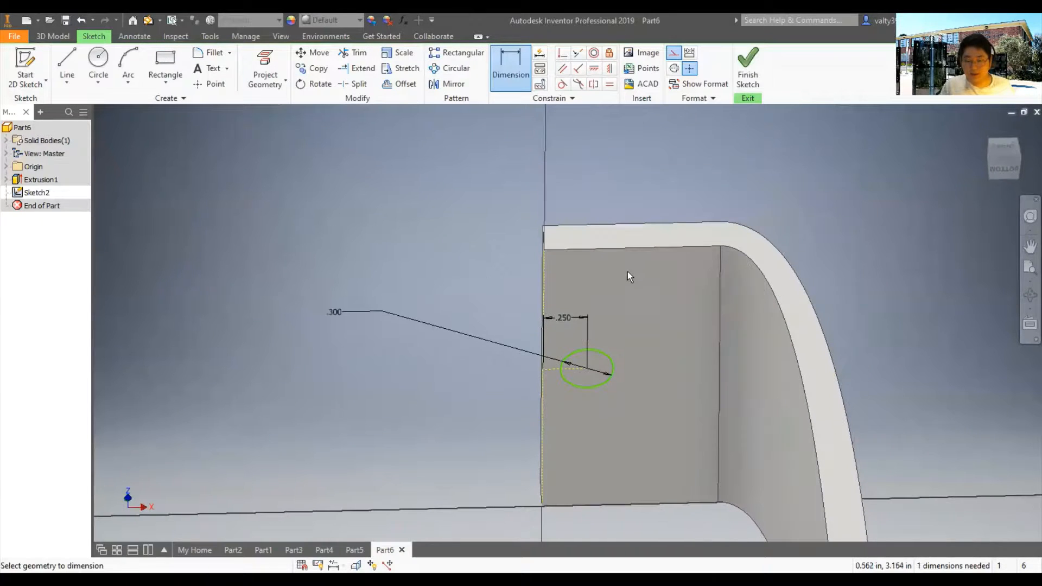
pyautogui.click(748, 66)
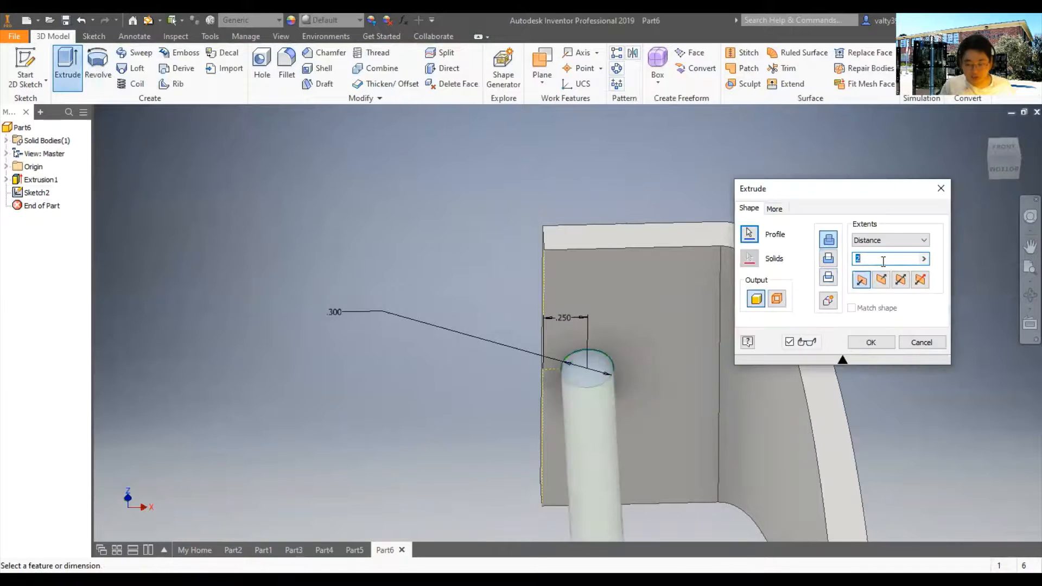
pyautogui.write('0.5')
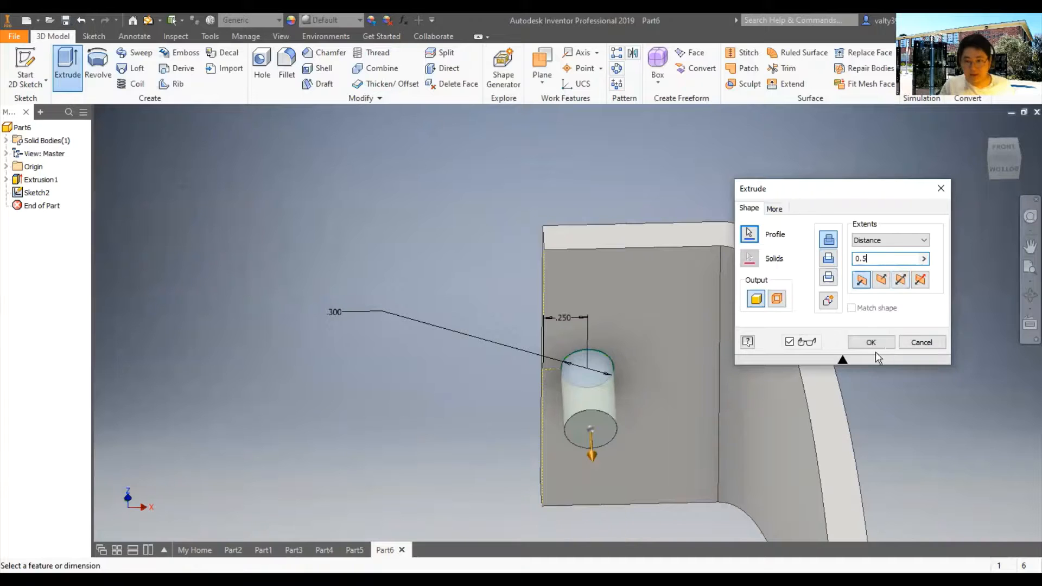
pyautogui.keyDown('shift'); pyautogui.moveTo(650, 352); pyautogui.dragTo(614, 156, button='middle'); pyautogui.keyUp('shift')
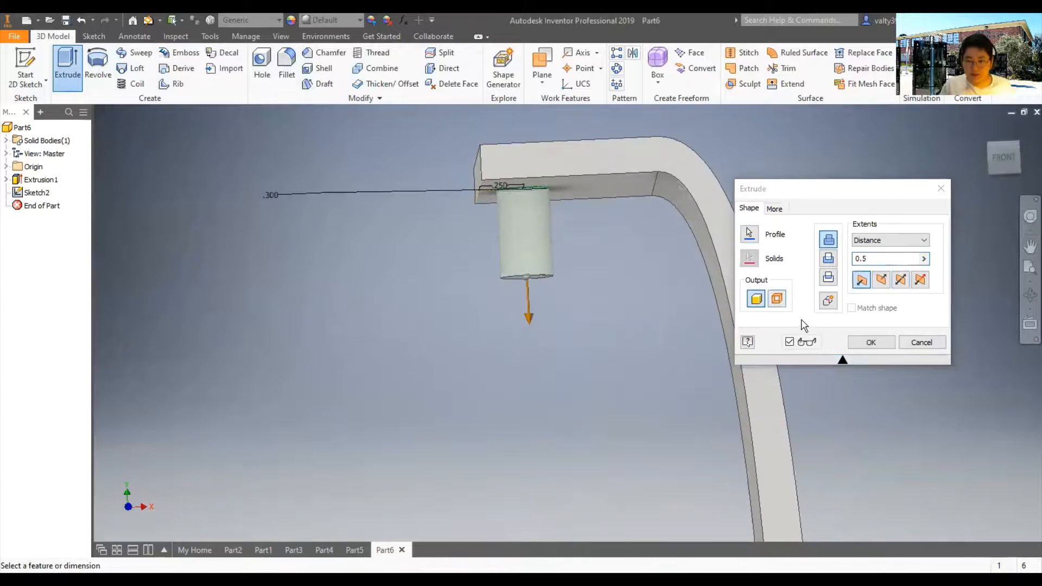
pyautogui.click(861, 344)
pyautogui.scroll(5, 515, 331)
pyautogui.keyDown('shift'); pyautogui.moveTo(743, 244); pyautogui.dragTo(777, 326, button='middle'); pyautogui.keyUp('shift')
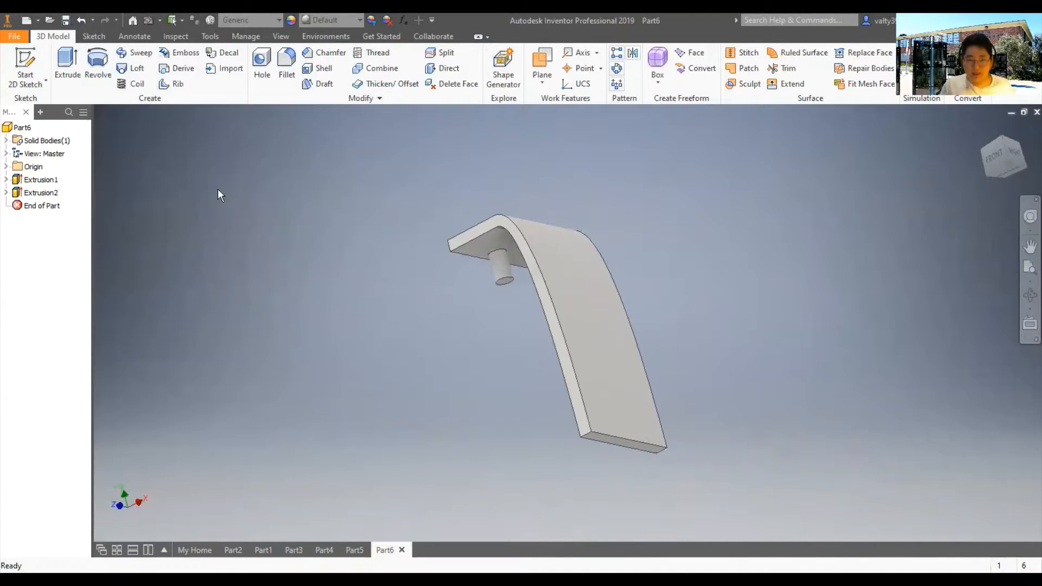
# Step: Fillet the long edges on both sides of the bracket's outer curved face with a 0.2 in radius
pyautogui.click(286, 64)
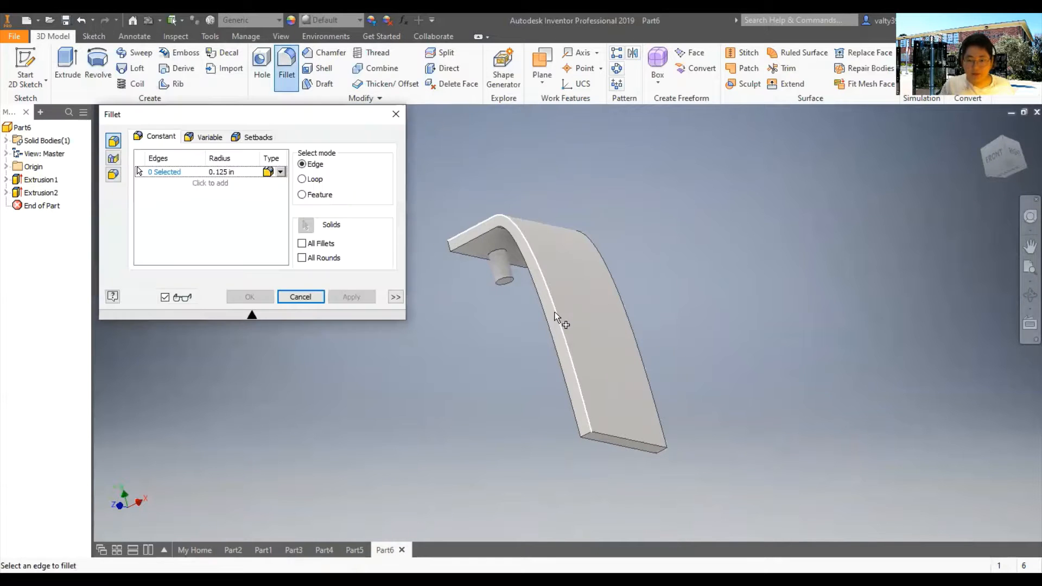
pyautogui.click(554, 316)
pyautogui.keyDown('shift'); pyautogui.moveTo(699, 241); pyautogui.dragTo(536, 309, button='middle'); pyautogui.keyUp('shift')
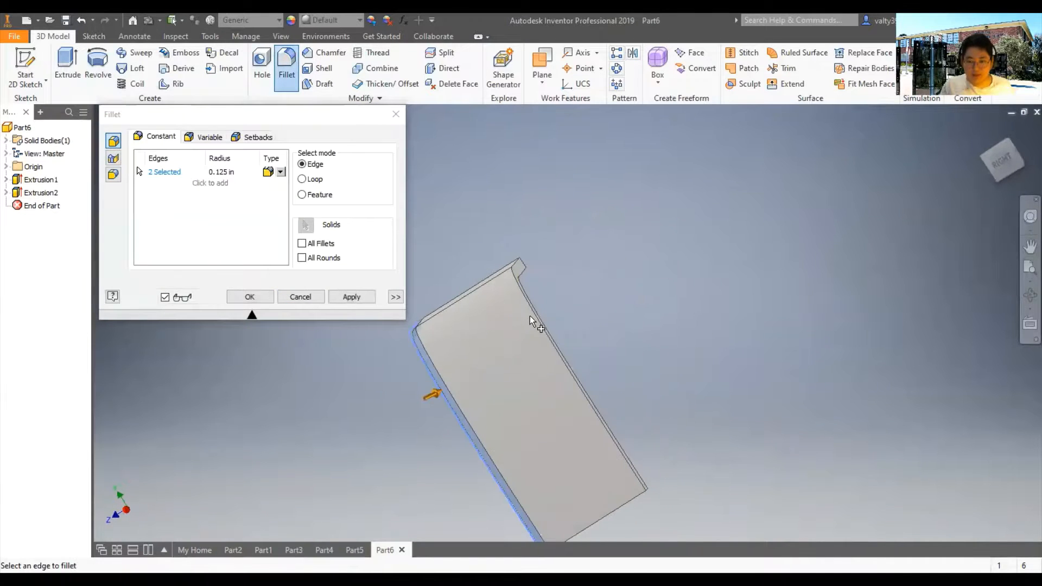
pyautogui.click(532, 314)
pyautogui.keyDown('shift'); pyautogui.moveTo(674, 243); pyautogui.dragTo(728, 281, button='middle'); pyautogui.keyUp('shift')
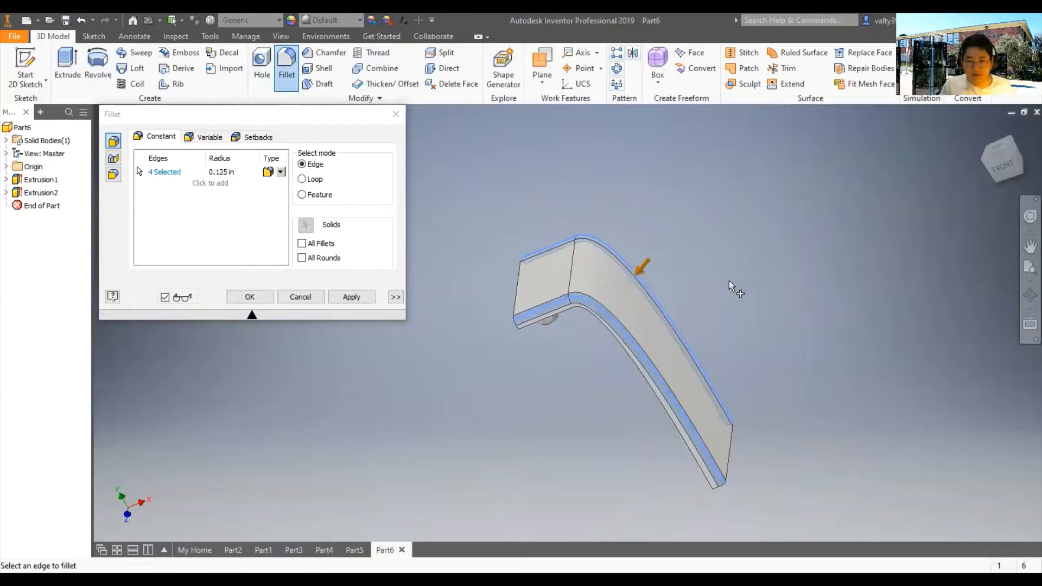
pyautogui.click(222, 171)
pyautogui.write('0')
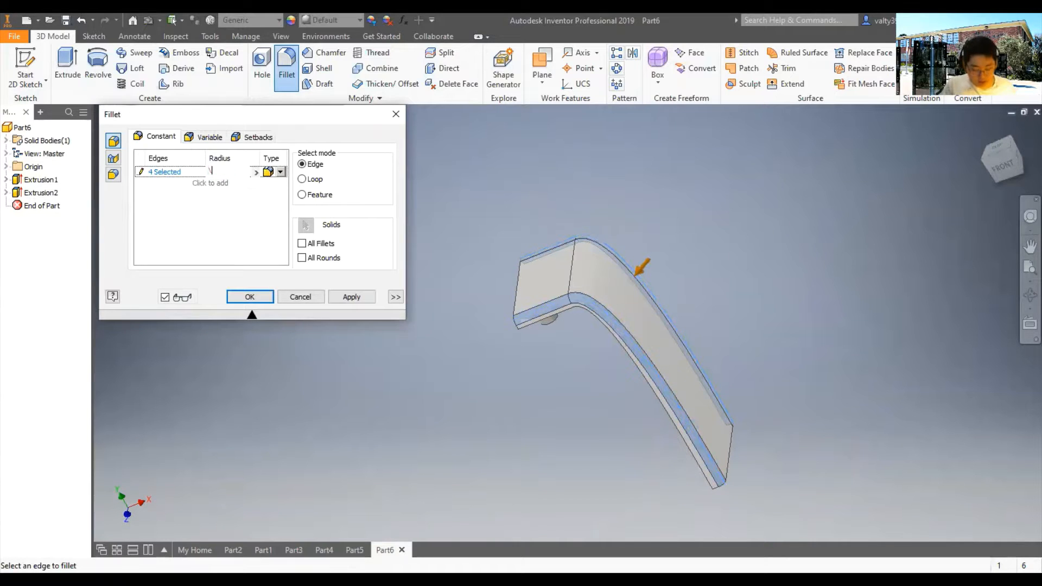
pyautogui.write('.2')
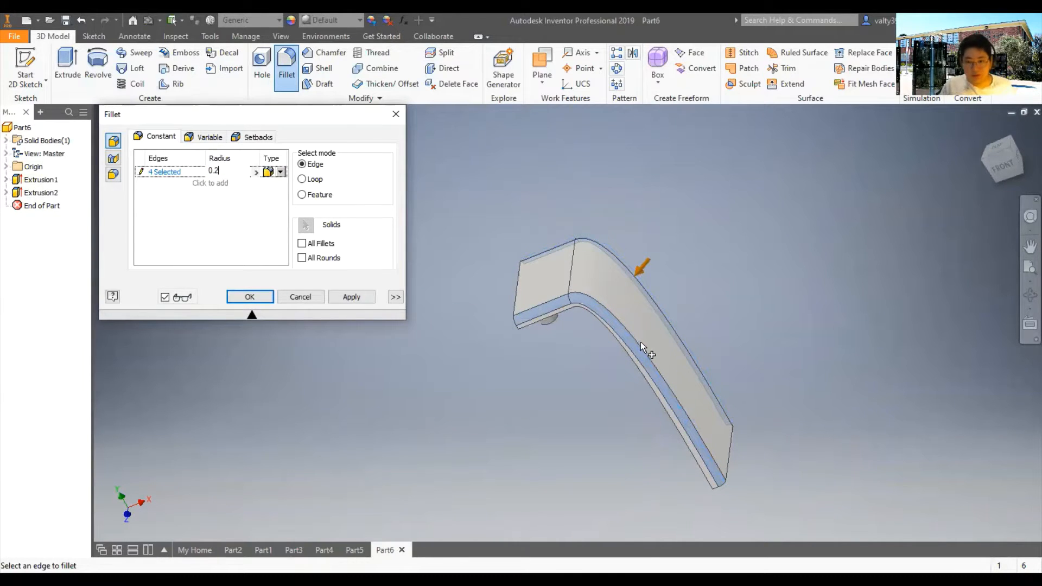
pyautogui.keyDown('shift'); pyautogui.moveTo(706, 334); pyautogui.dragTo(645, 350, button='middle'); pyautogui.keyUp('shift')
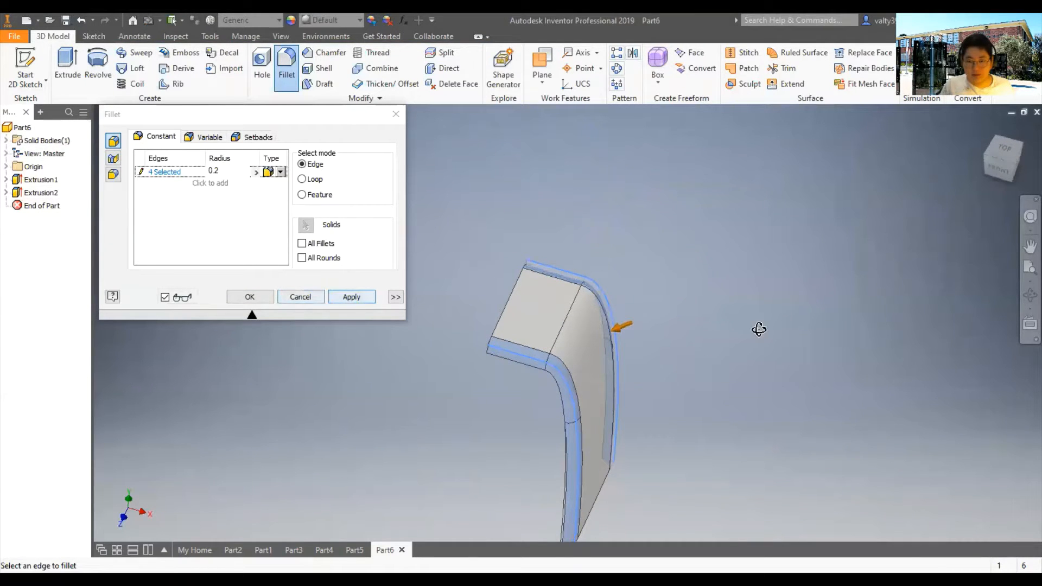
pyautogui.keyDown('shift'); pyautogui.moveTo(758, 329); pyautogui.dragTo(758, 244, button='middle'); pyautogui.keyUp('shift')
pyautogui.click(352, 297)
pyautogui.keyDown('shift'); pyautogui.moveTo(632, 285); pyautogui.dragTo(509, 304, button='middle'); pyautogui.keyUp('shift')
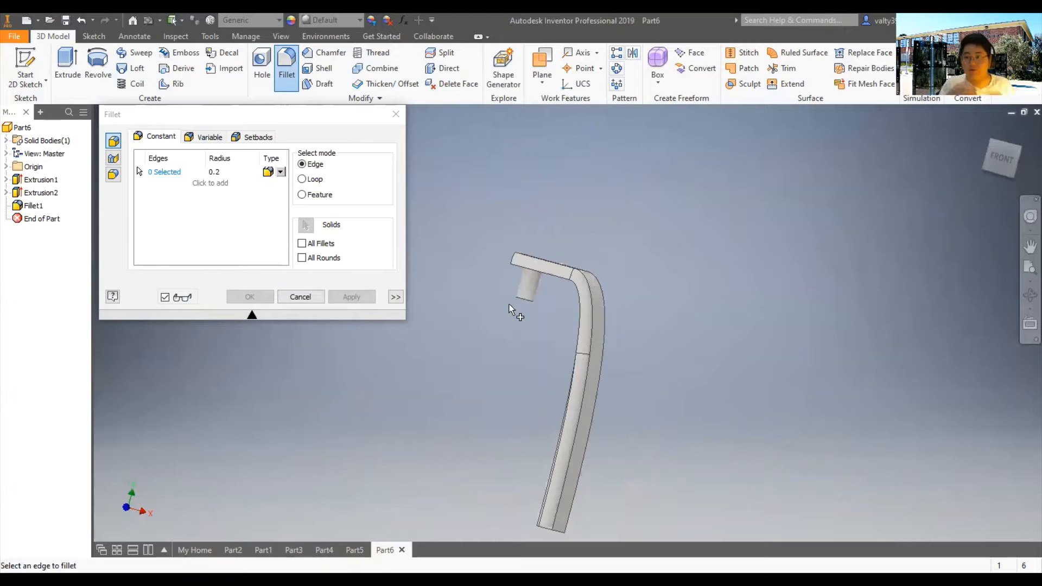